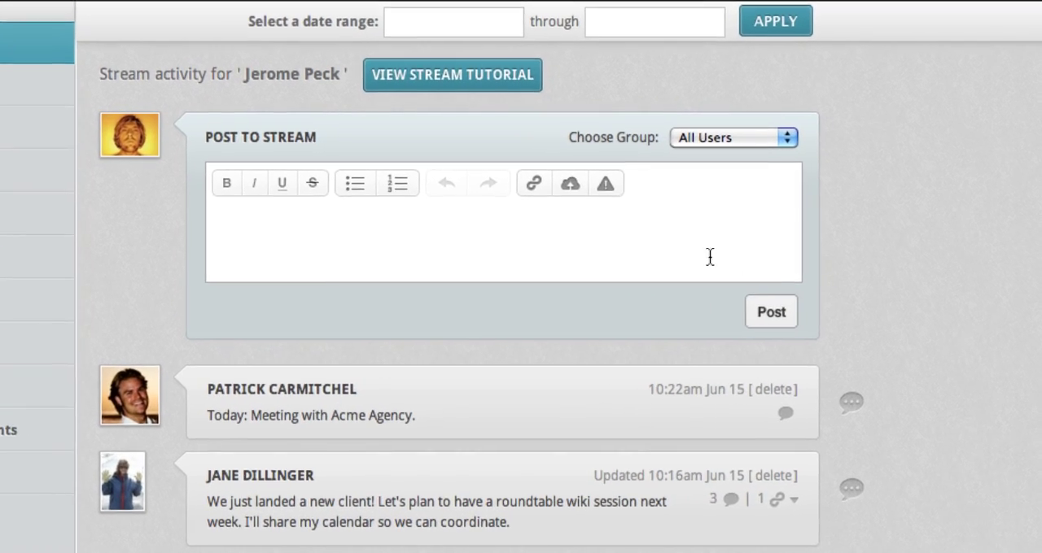
# Write the post "Here's a screenshot of the initial design. Let me know your thoughts.".
pyautogui.click(654, 246)
pyautogui.write("Here's")
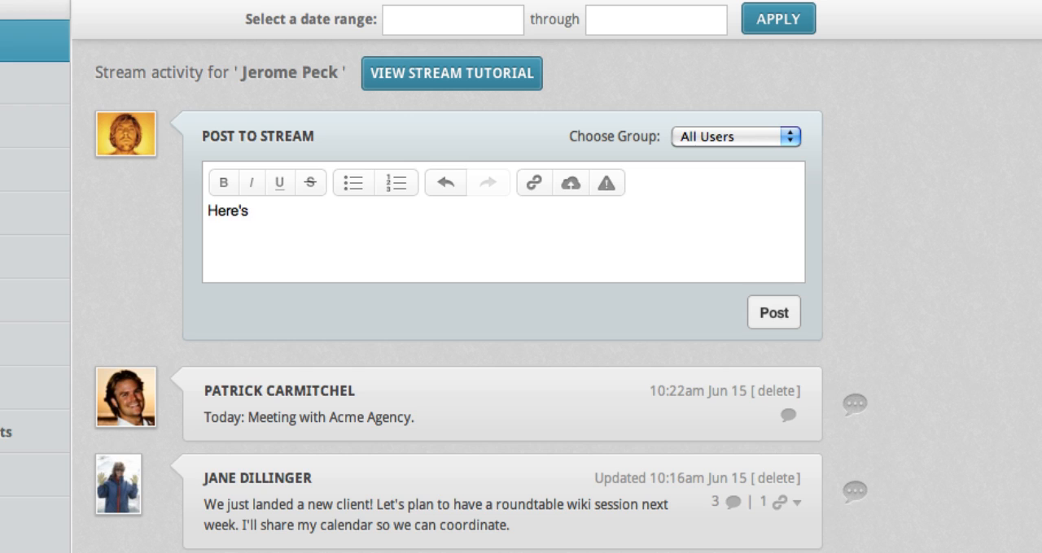
pyautogui.write(' a screenshot of')
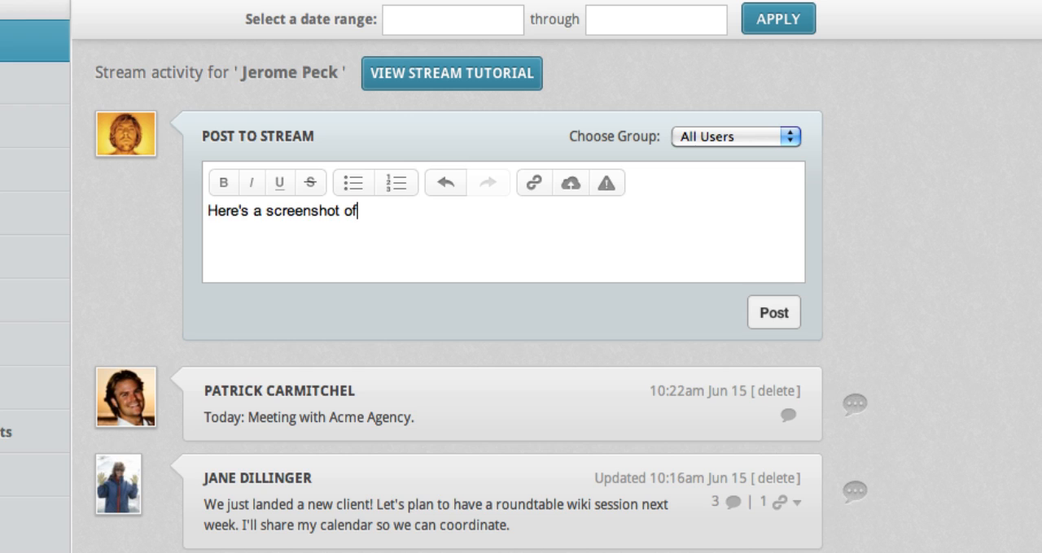
pyautogui.write(' the initial design. ')
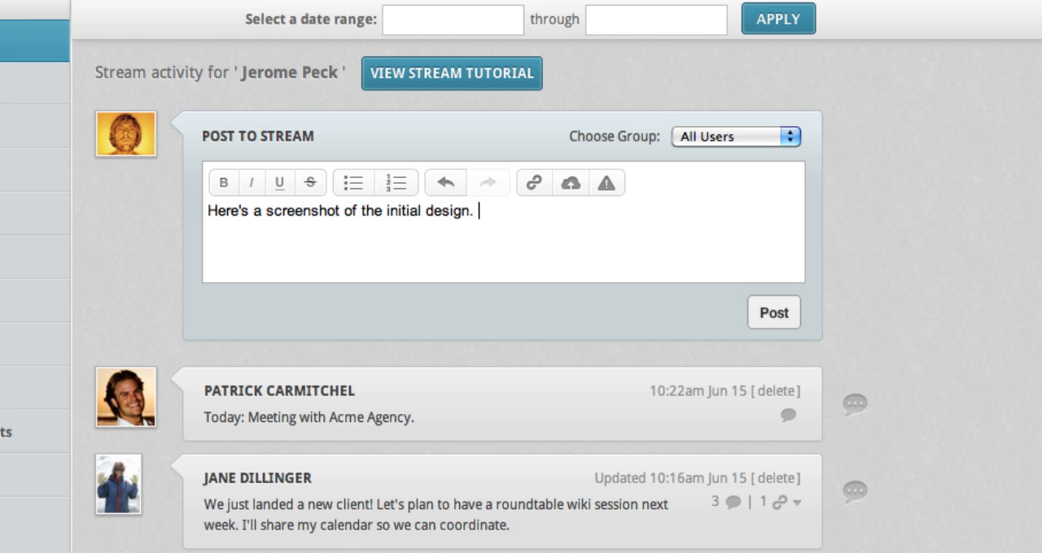
pyautogui.write('Let me know your thoughts.')
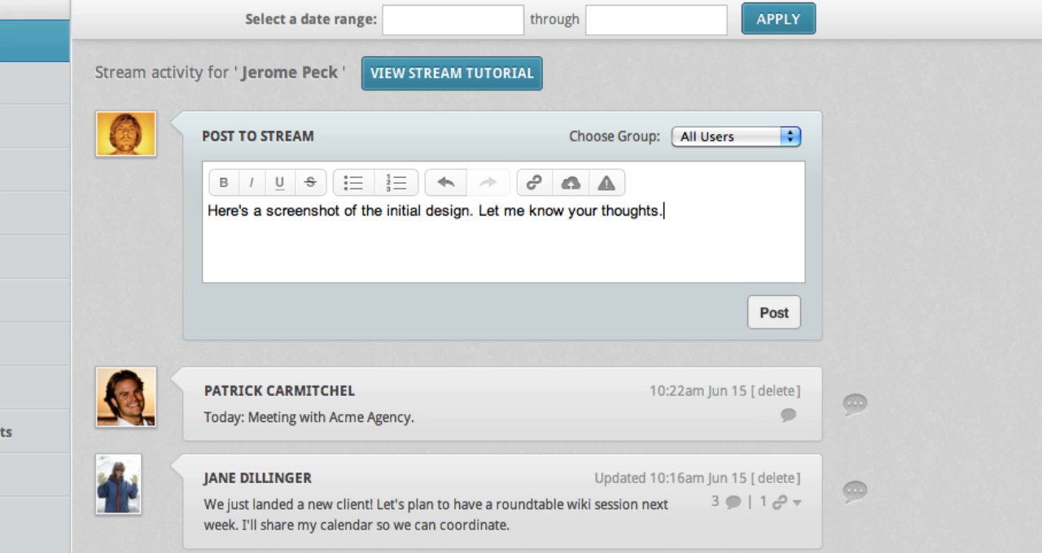
# Reference the Design initial layout for application task in the post.
pyautogui.click(534, 183)
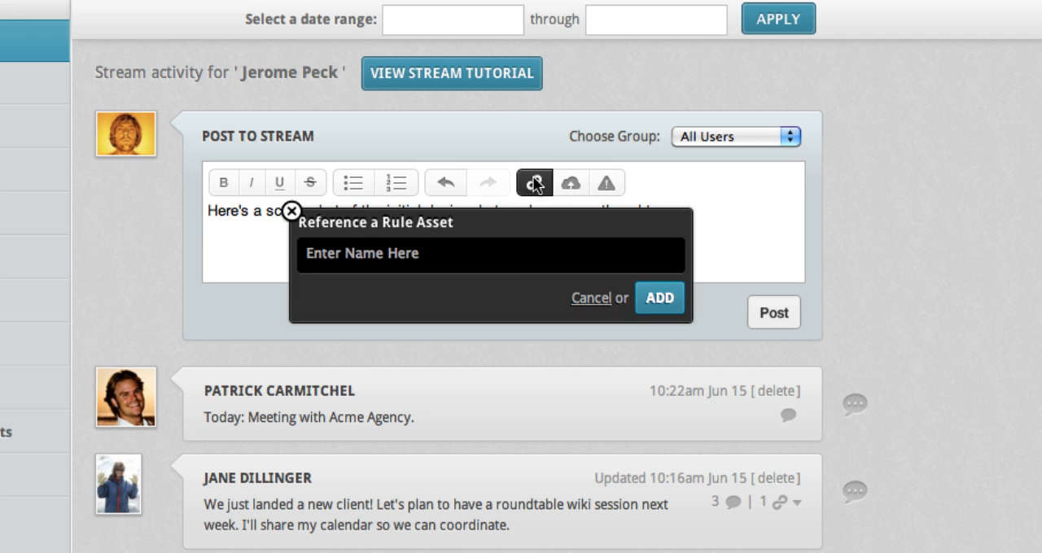
pyautogui.click(516, 258)
pyautogui.write('desi')
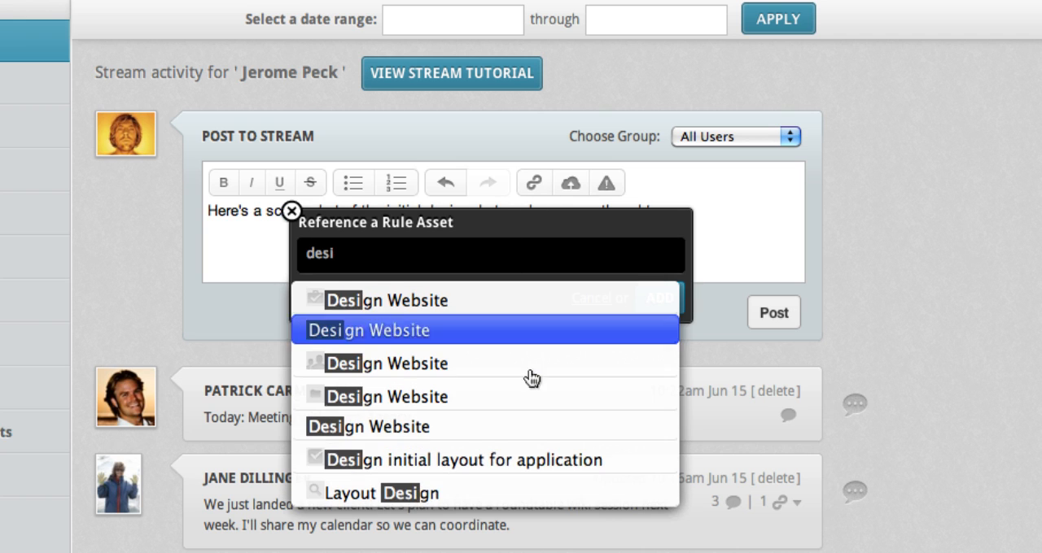
pyautogui.click(533, 453)
pyautogui.click(661, 325)
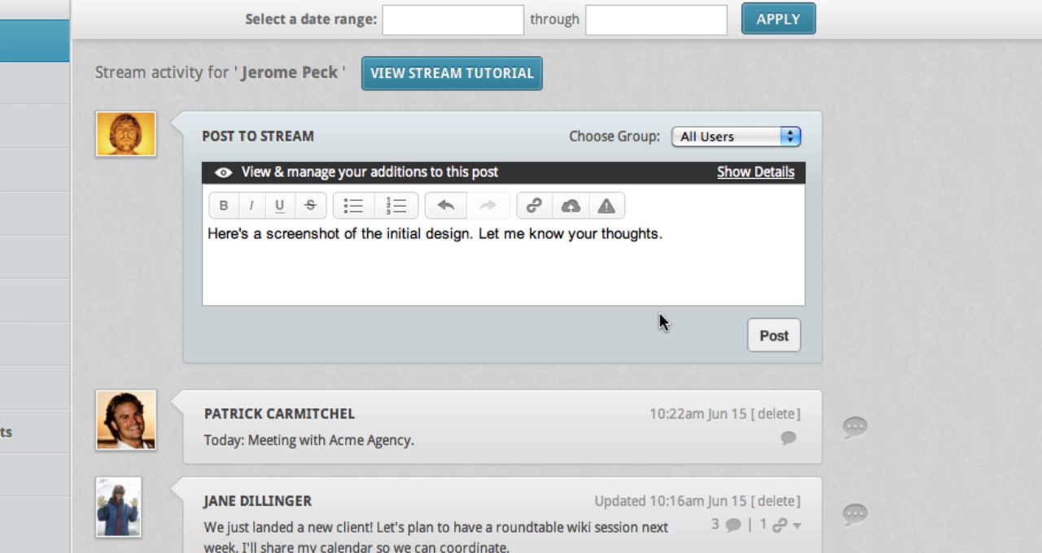
# Upload stream_lite_preview.jpg into Something Inc.'s Documents as an attachment.
pyautogui.click(574, 210)
pyautogui.click(505, 128)
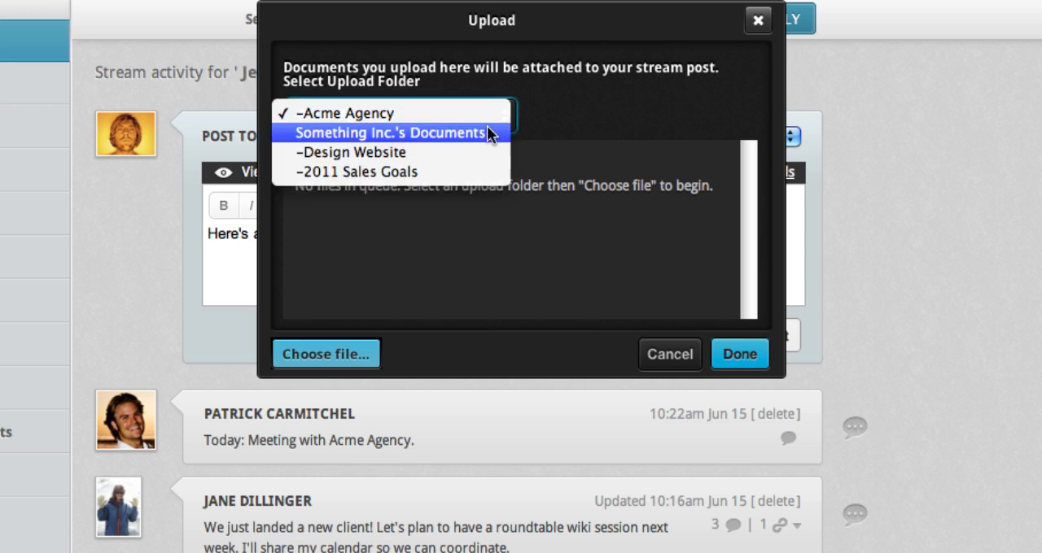
pyautogui.click(489, 131)
pyautogui.click(365, 353)
pyautogui.click(748, 336)
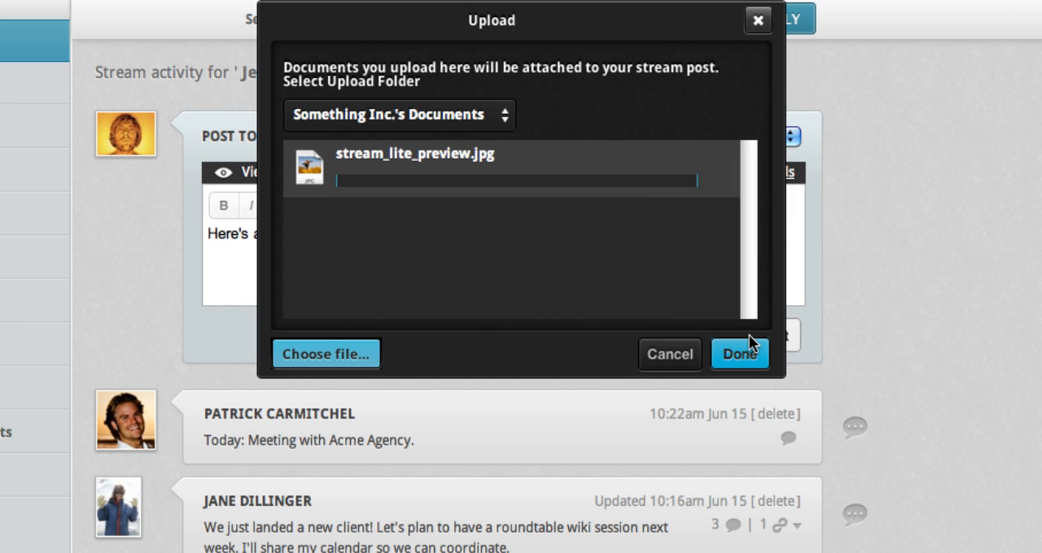
pyautogui.click(747, 354)
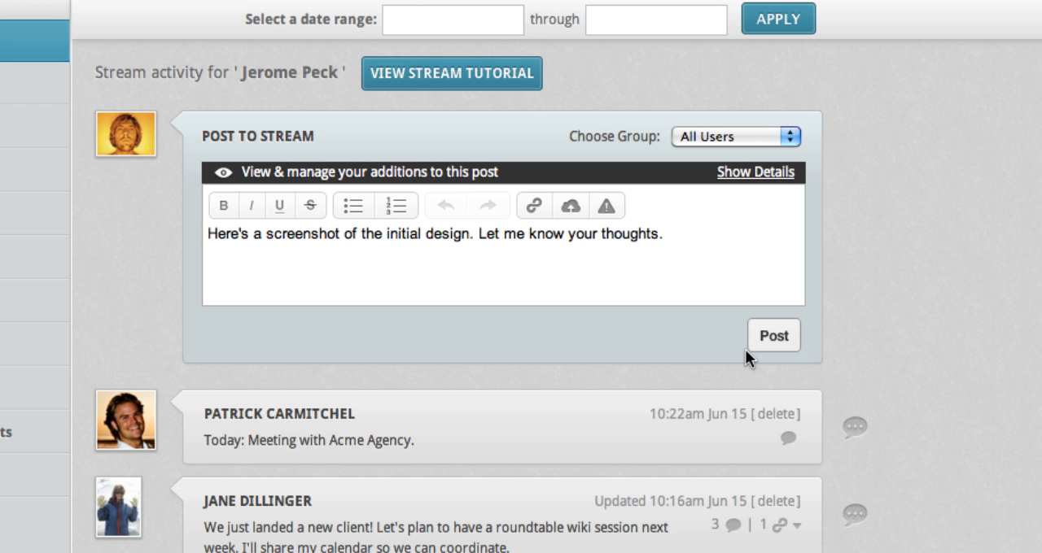
# Add Patrick to the notify list and confirm the notification.
pyautogui.click(608, 207)
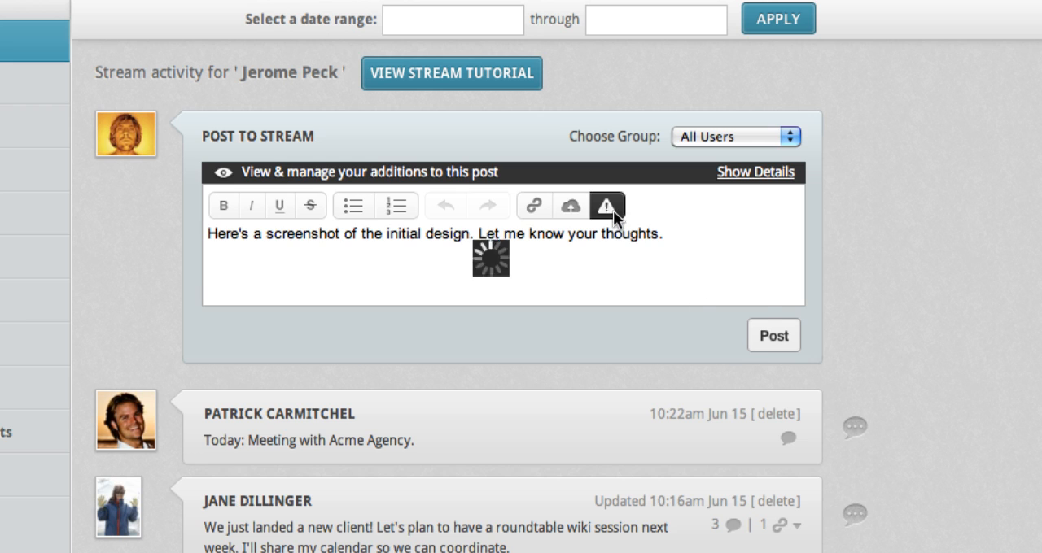
pyautogui.write('pat')
pyautogui.press('Return')
pyautogui.click(725, 350)
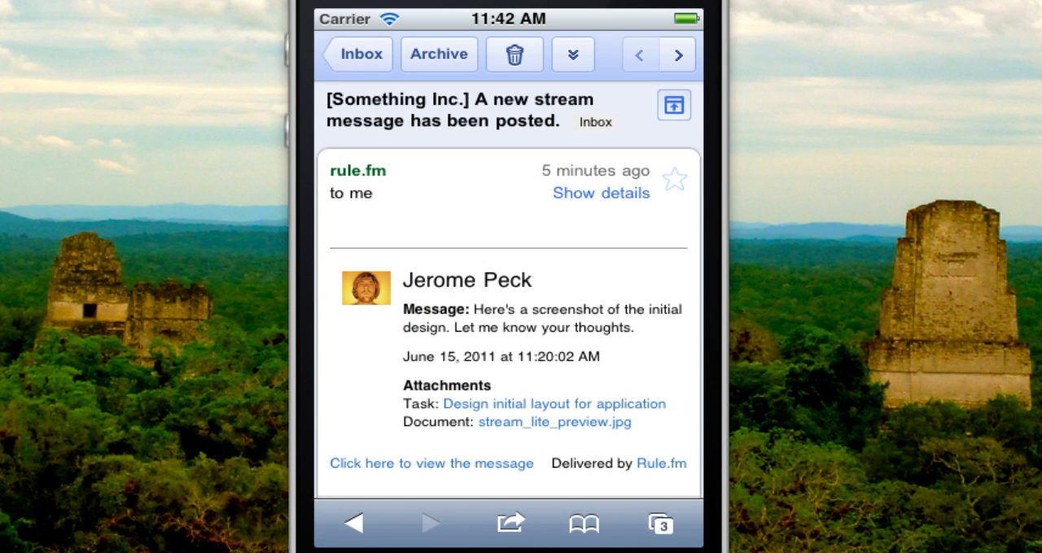
pyautogui.write('Tha')
pyautogui.write('nks. In a meeting.')
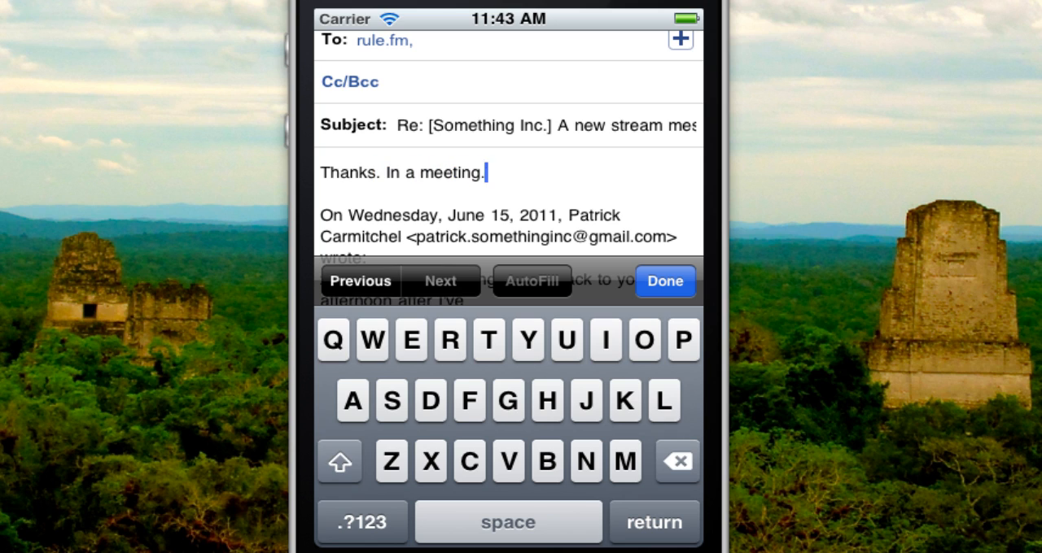
pyautogui.write(" I'll get back to you this a")
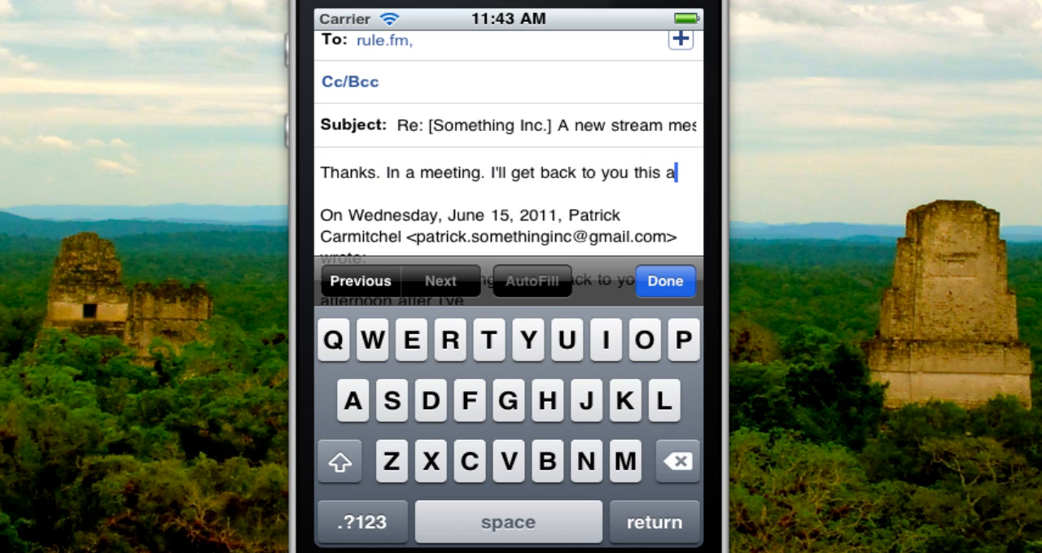
pyautogui.write("fternoon after I've had a cha")
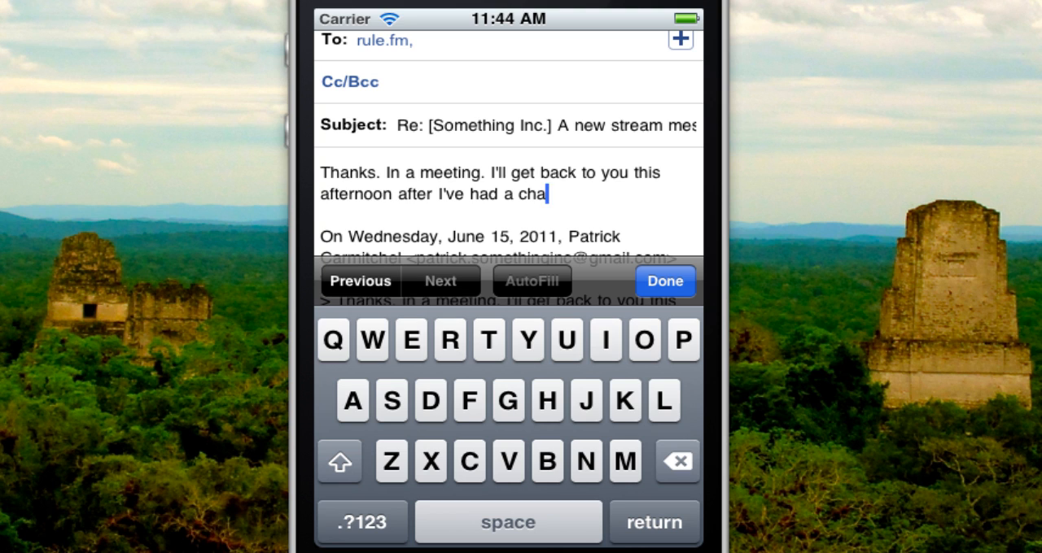
pyautogui.write('nce to look it over.')
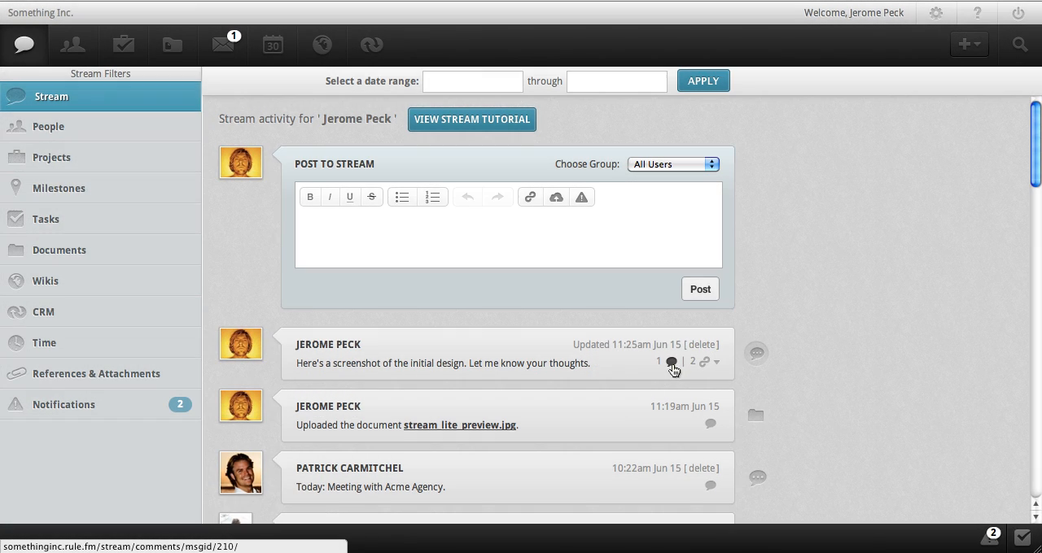
# Reply in the design post's thread: "Thanks. Looking forward to your feedback.".
pyautogui.click(672, 363)
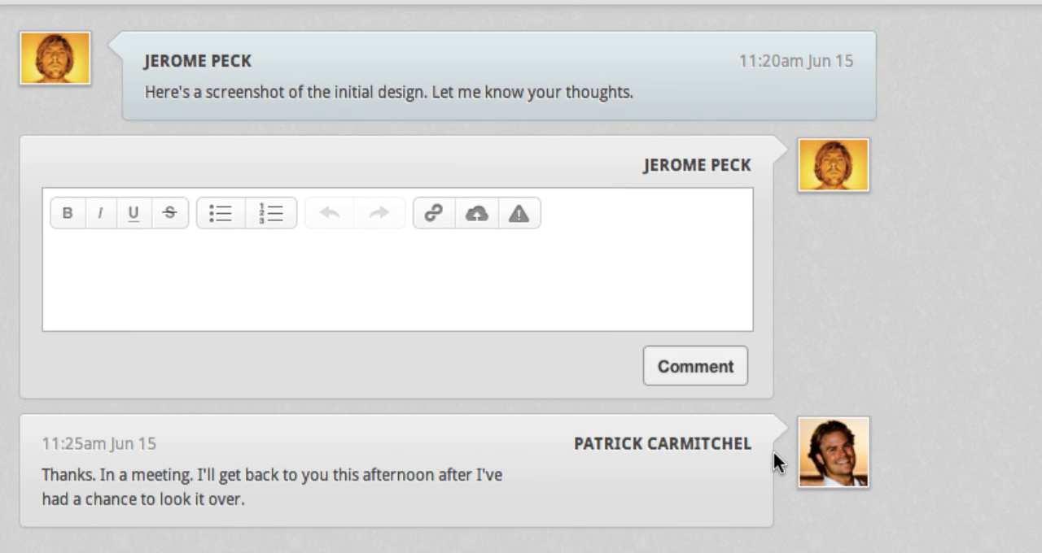
pyautogui.write('Thanks')
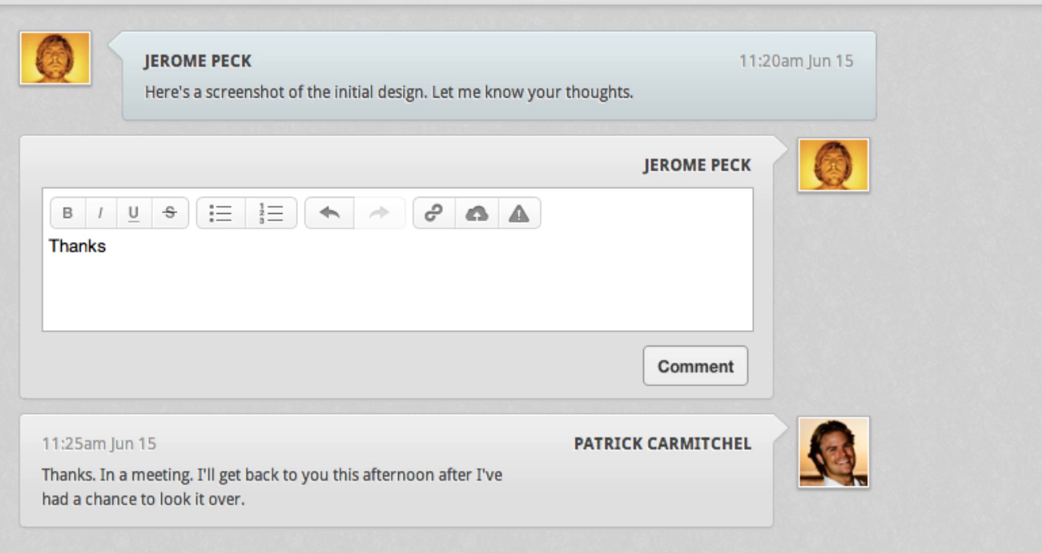
pyautogui.write('. Looking forward to ')
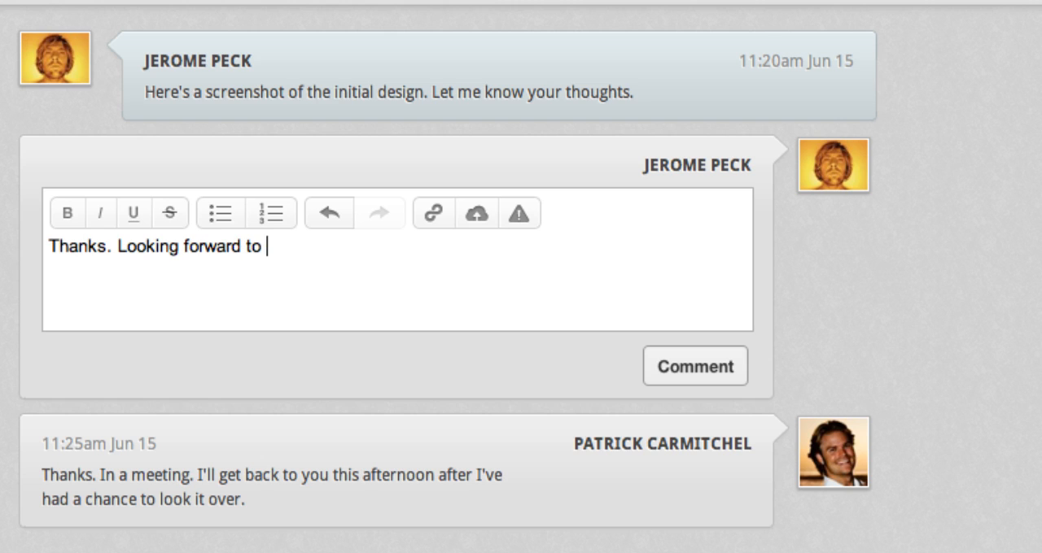
pyautogui.write('your feedback.')
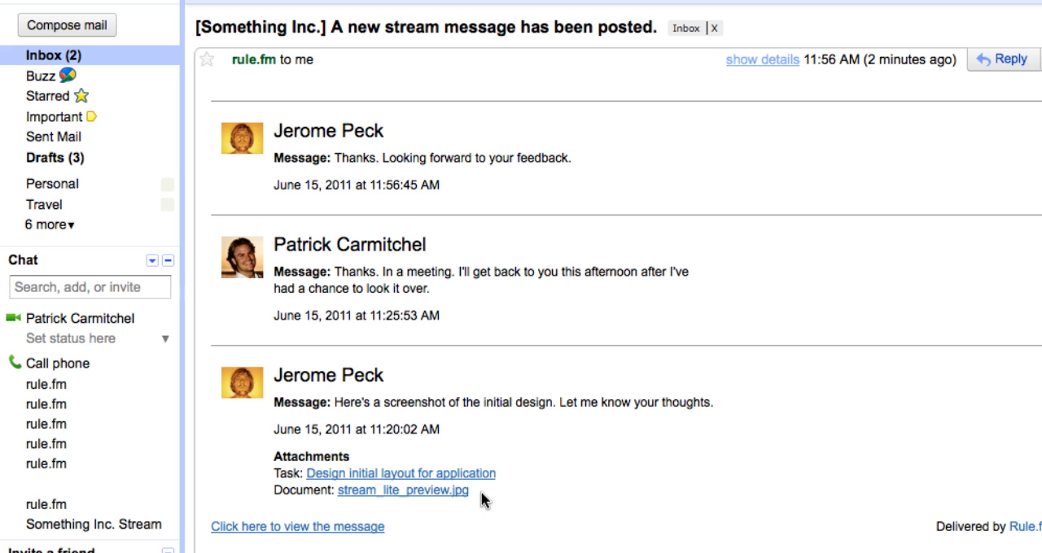
# Follow the stream_lite_preview.jpg link in the notification email to its Rule.fm details.
pyautogui.click(453, 492)
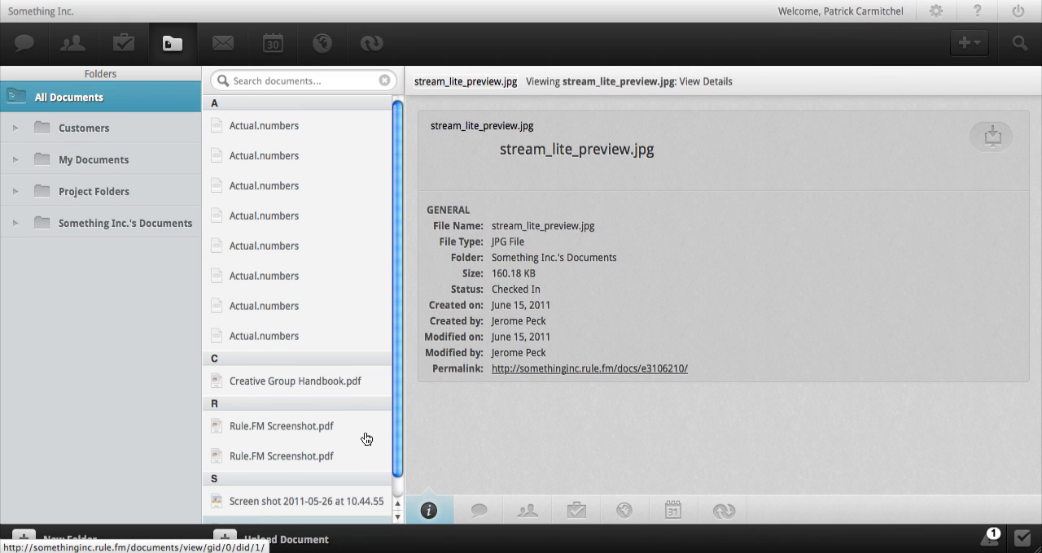
# Preview stream_lite_preview.jpg and download it to view the screenshot full size.
pyautogui.click(993, 136)
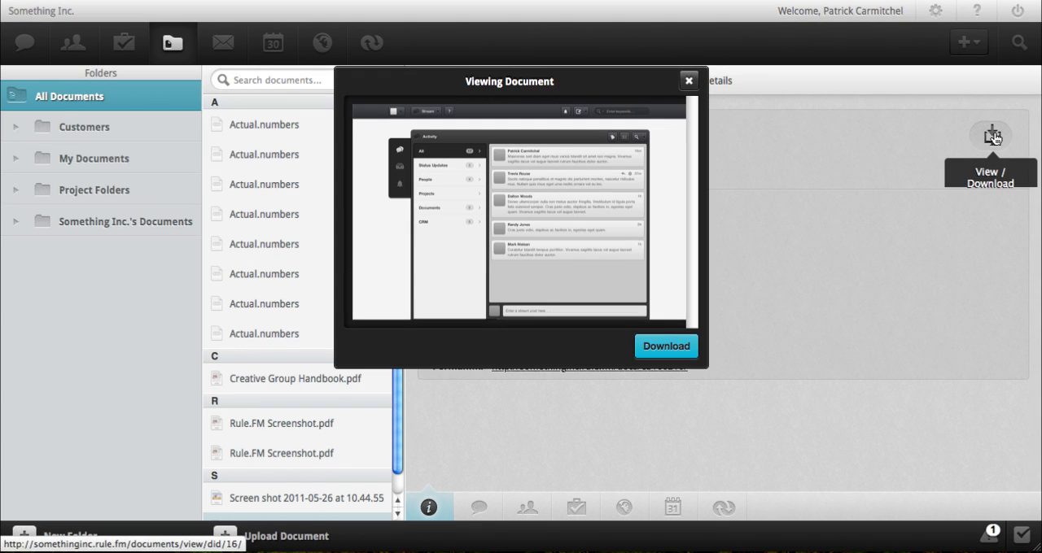
pyautogui.click(658, 347)
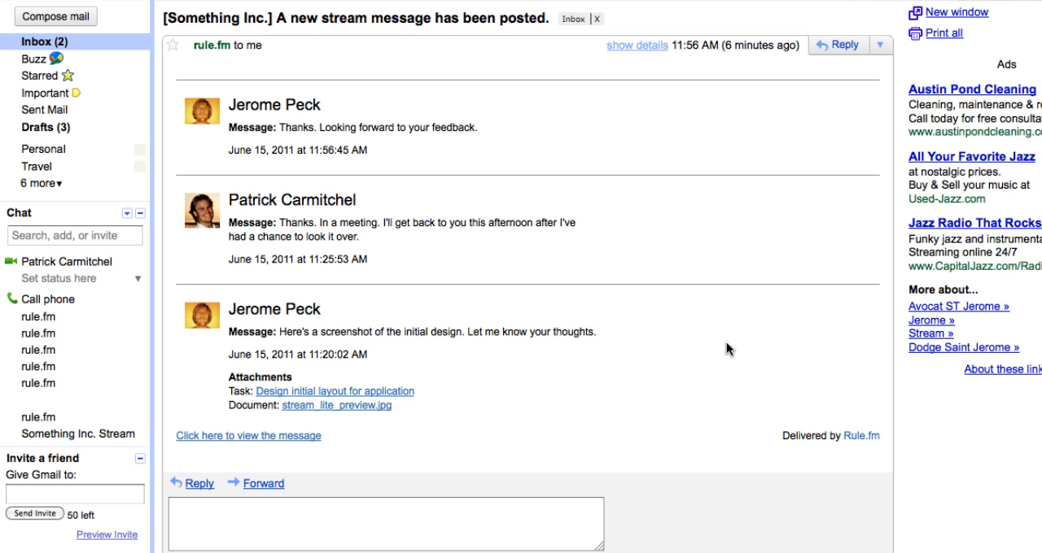
# Send a Gmail reply: "So far so good. Let's add some color now.".
pyautogui.click(515, 519)
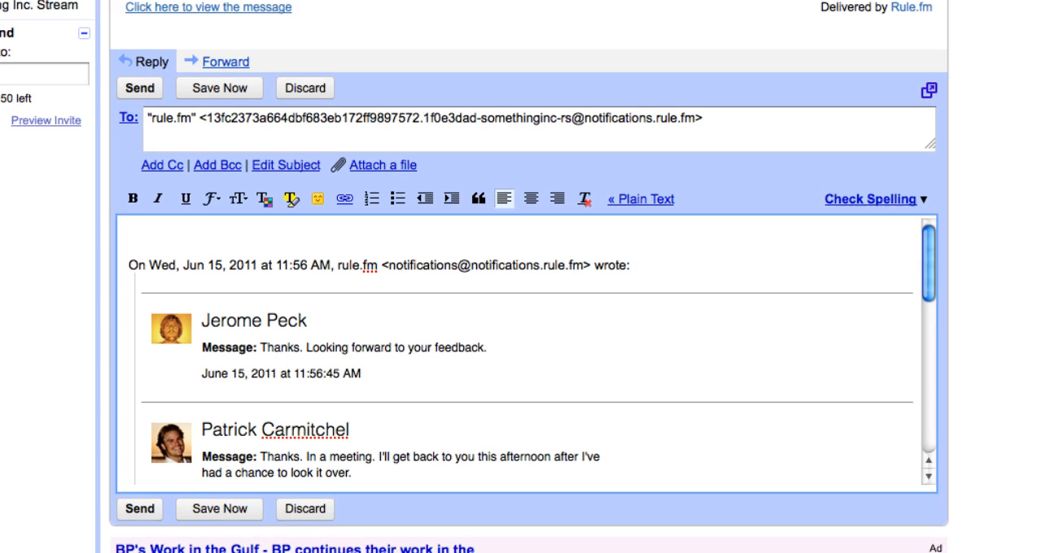
pyautogui.write("So far so good. Let's add so")
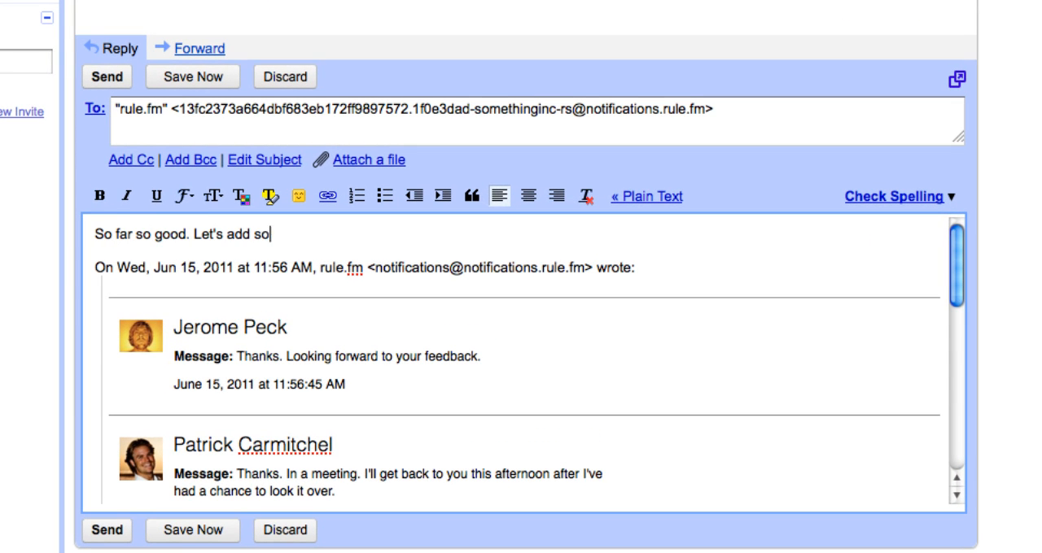
pyautogui.write('me color now.')
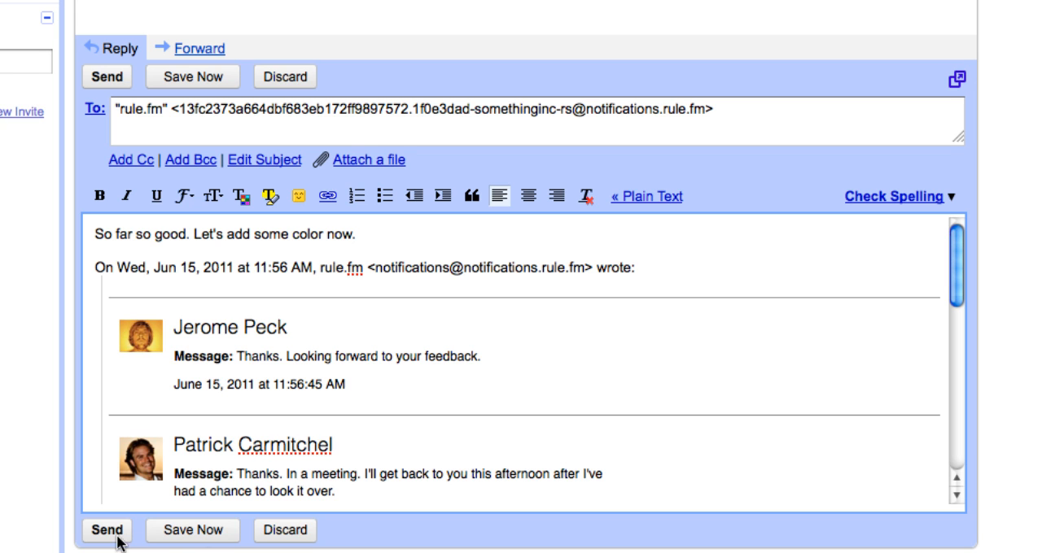
pyautogui.click(117, 537)
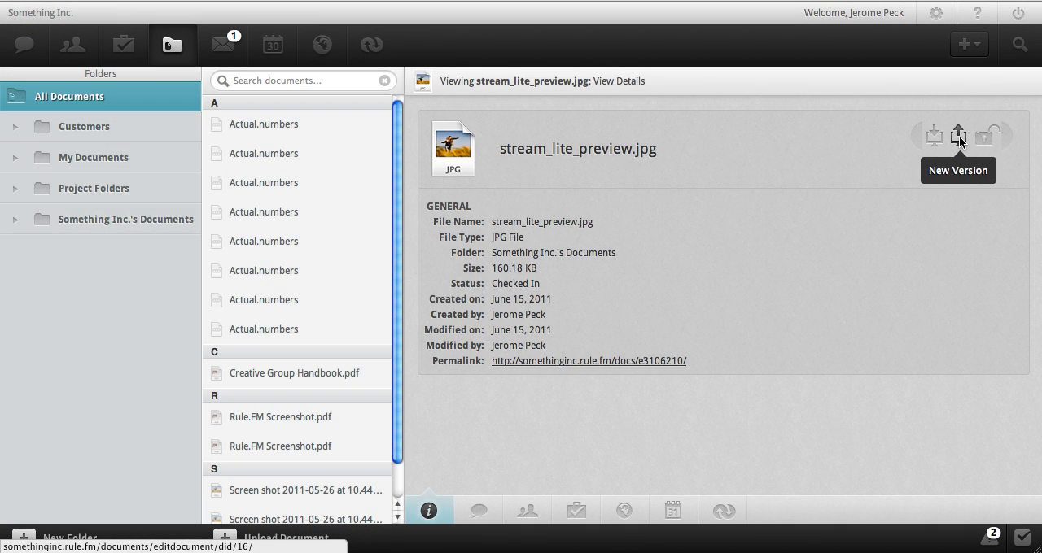
# Upload stream_color_preview.png as the new revision of the document and confirm success.
pyautogui.click(959, 142)
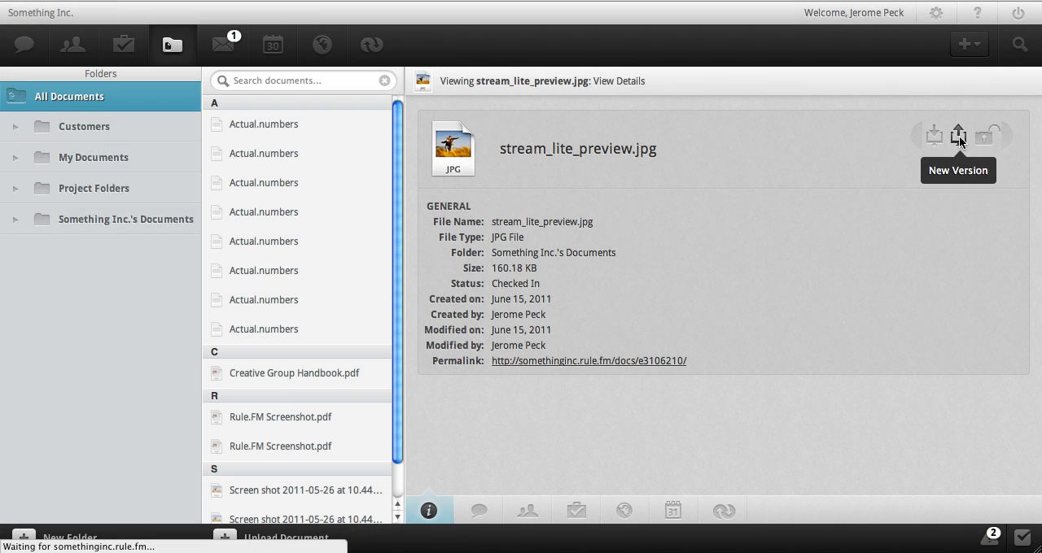
pyautogui.click(460, 167)
pyautogui.click(680, 290)
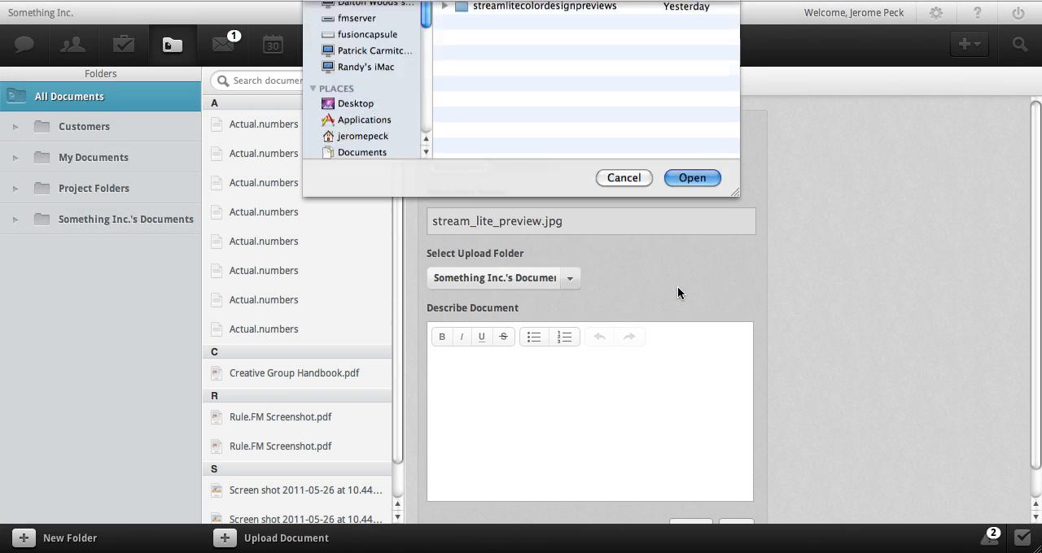
pyautogui.click(735, 498)
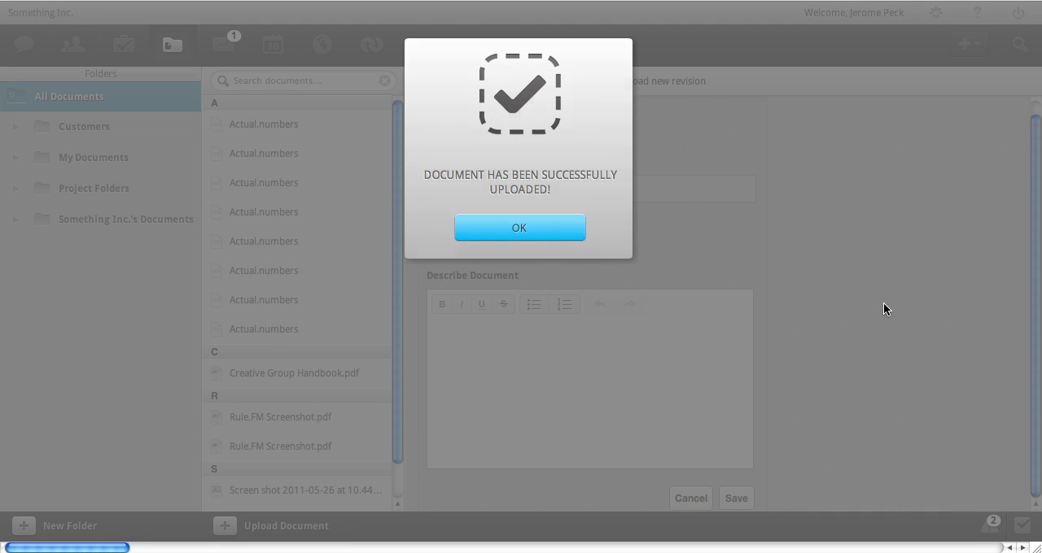
pyautogui.click(518, 228)
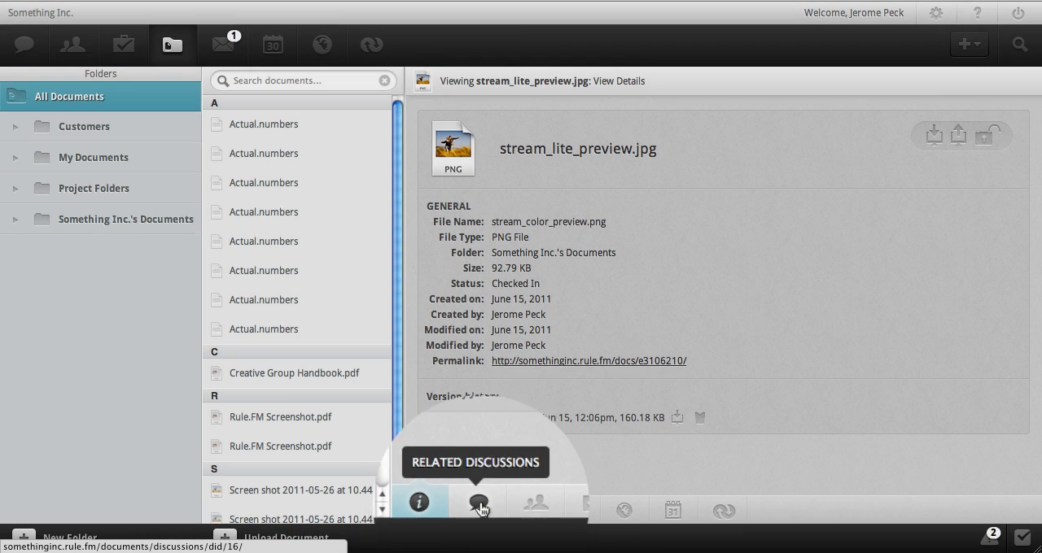
# Comment in the screenshot thread: "Here is the new version with the changes you wanted.".
pyautogui.click(480, 511)
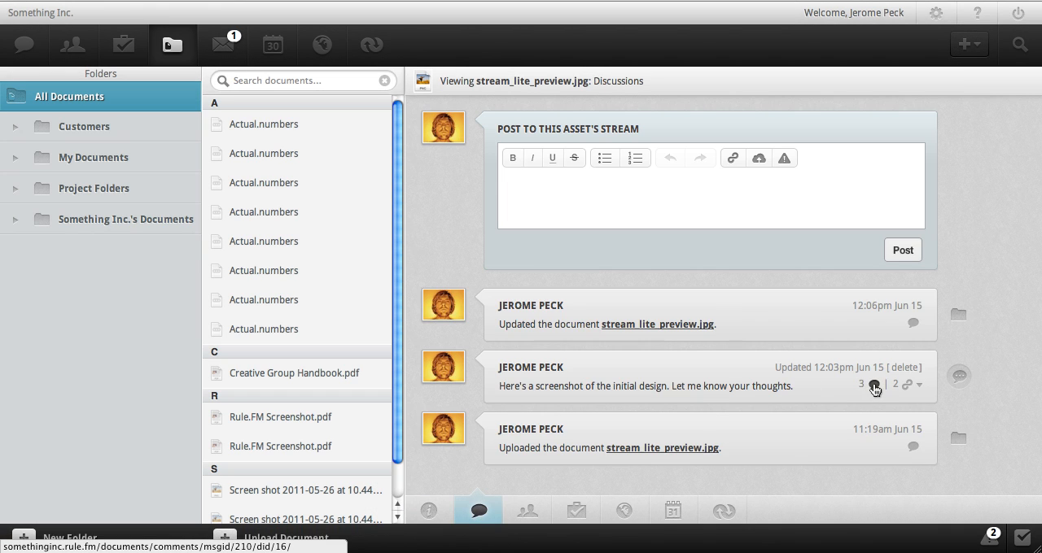
pyautogui.click(873, 386)
pyautogui.click(726, 279)
pyautogui.write('Here')
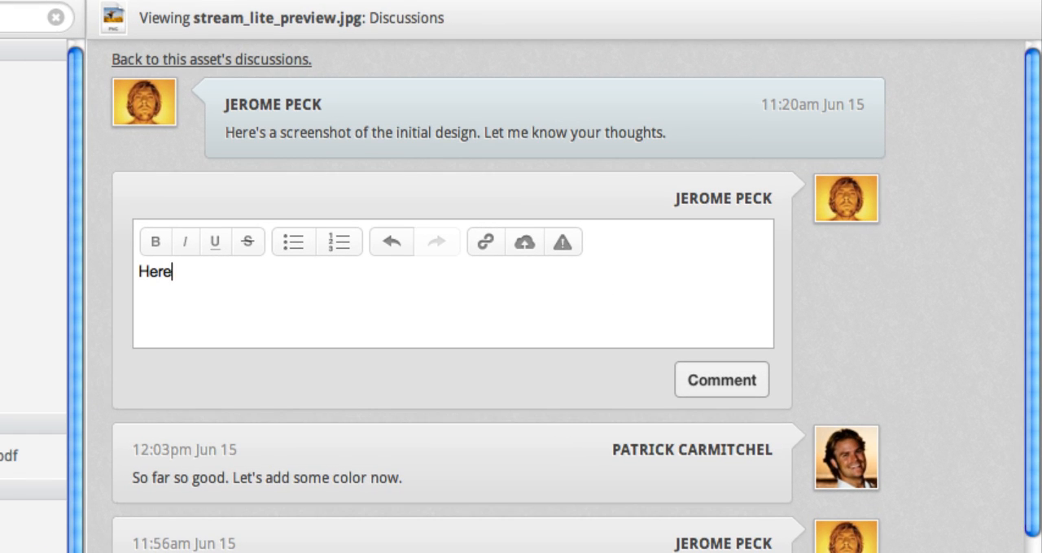
pyautogui.write(' is the new version with the ch')
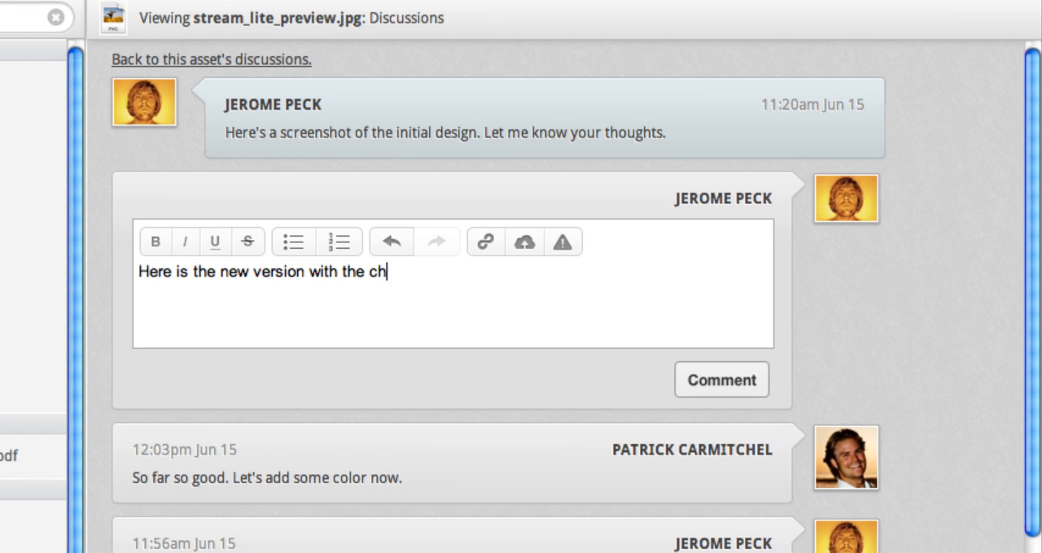
pyautogui.write('anges you wanted.')
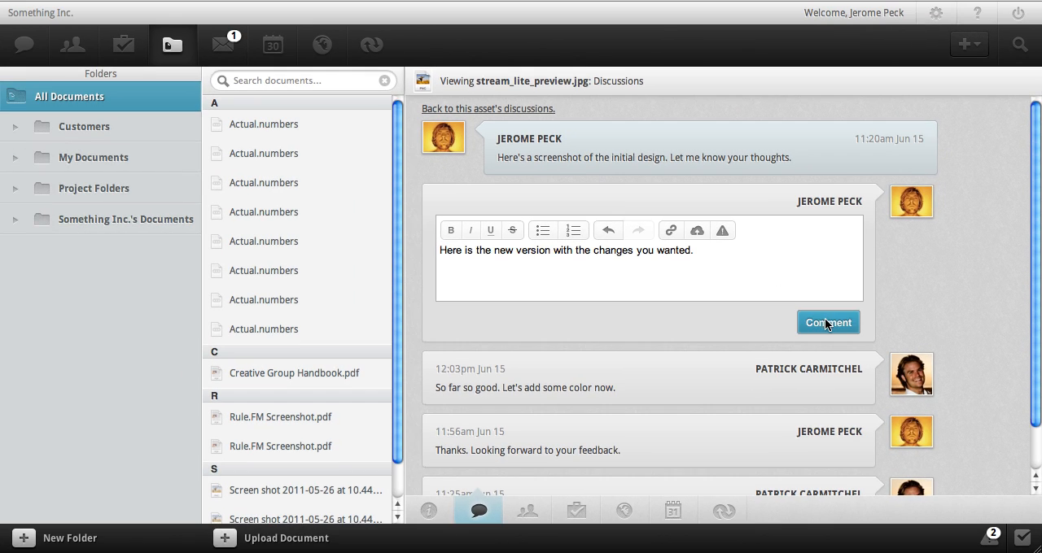
pyautogui.click(825, 324)
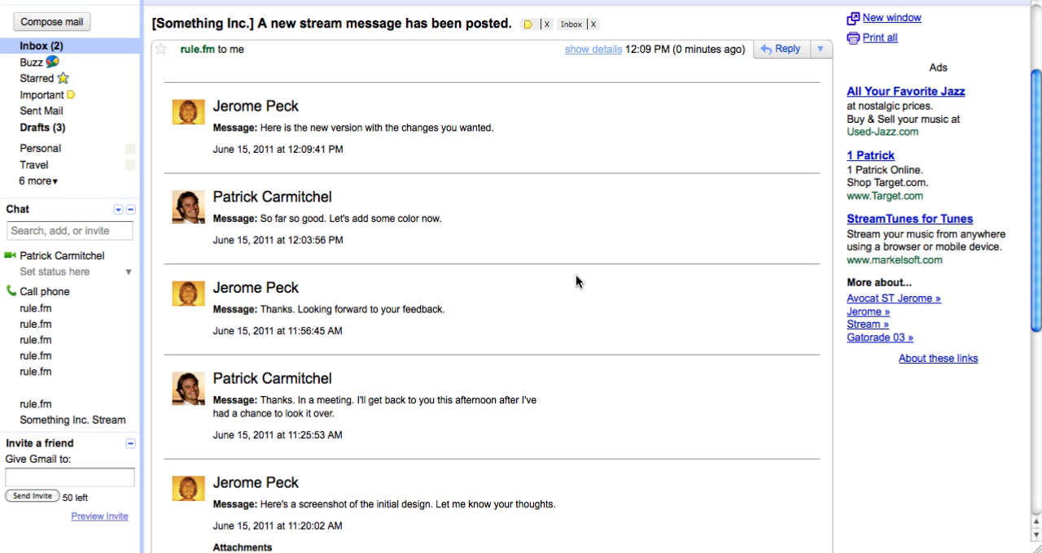
pyautogui.scroll(-5, 576, 281)
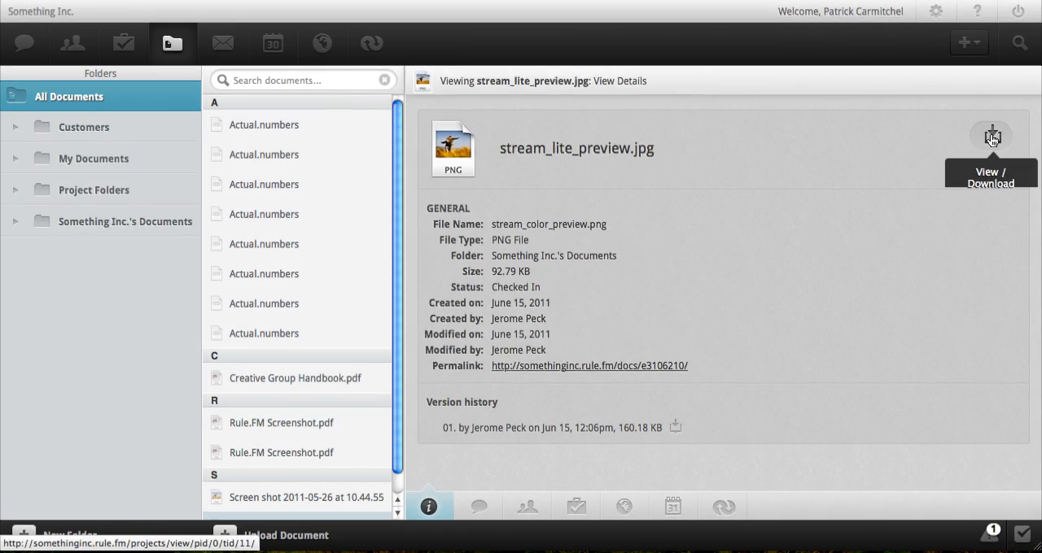
# Preview the revised stream_lite_preview.jpg image.
pyautogui.click(992, 135)
pyautogui.click(659, 350)
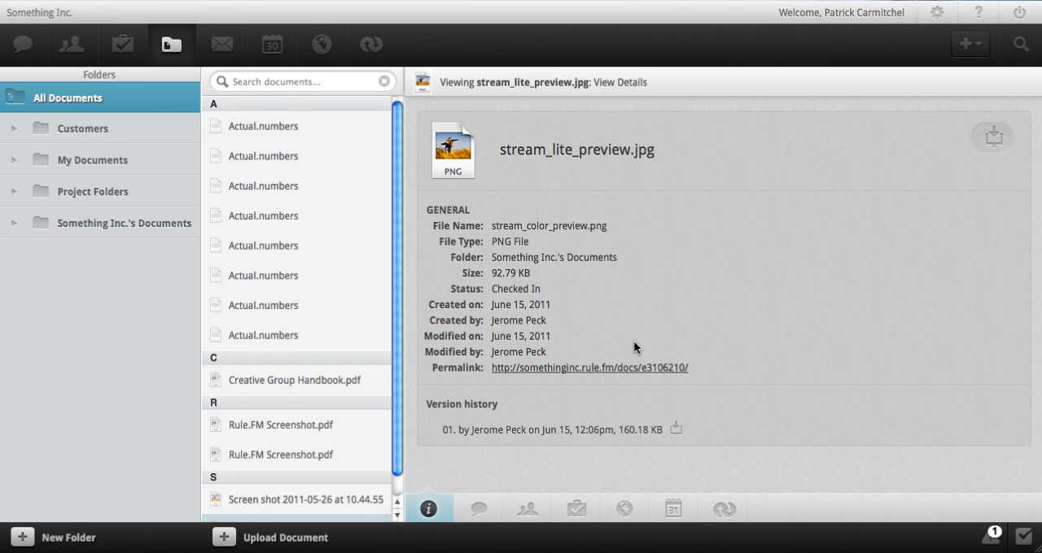
# Search "de" and open the Design initial layout for application task.
pyautogui.click(1022, 45)
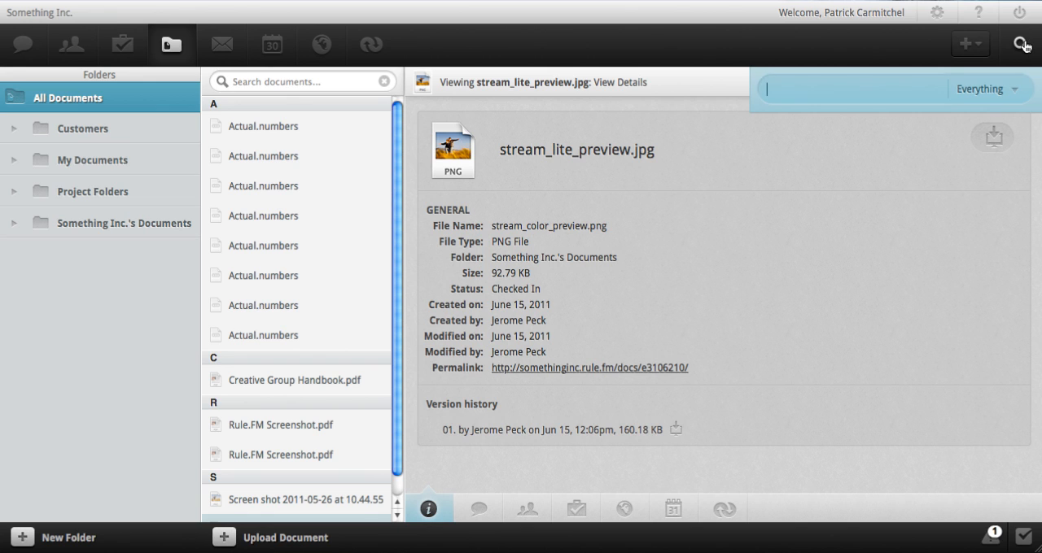
pyautogui.write('de')
pyautogui.click(847, 125)
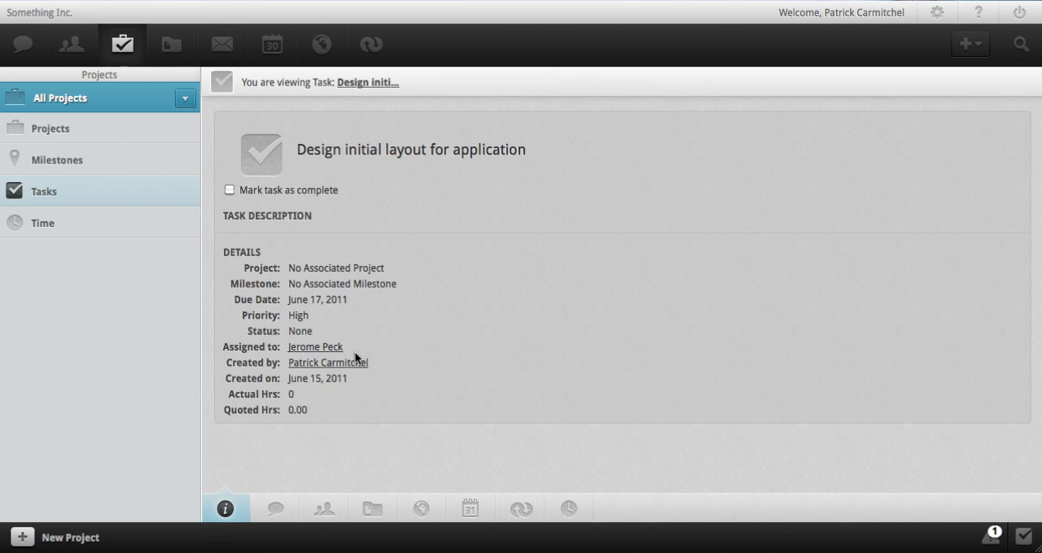
# Tick the task complete and view its related discussions logging the completion.
pyautogui.click(228, 189)
pyautogui.click(271, 518)
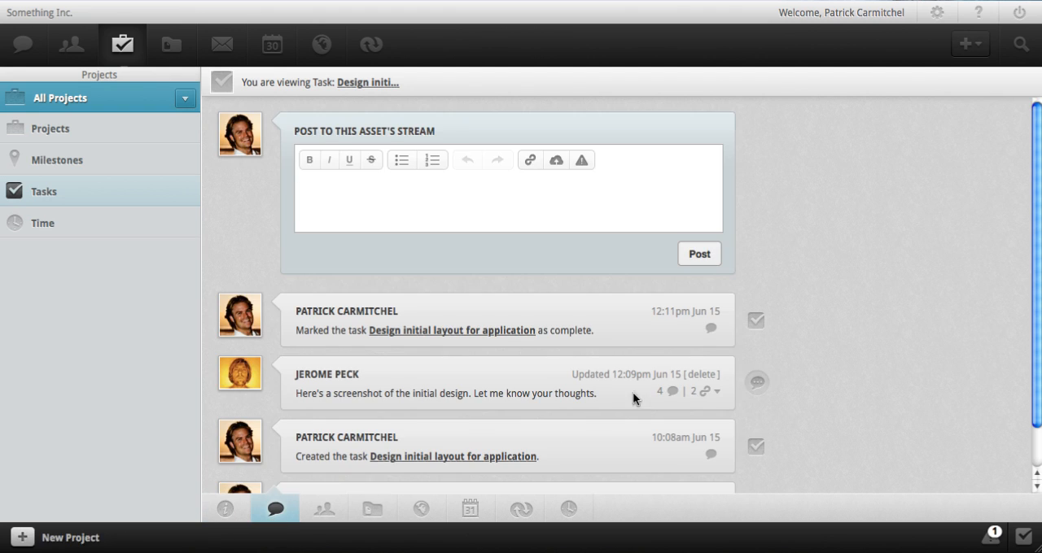
# Reply 'Thanks a bunch! Looks Perfect!' on the design screenshot post's comment thread.
pyautogui.click(667, 392)
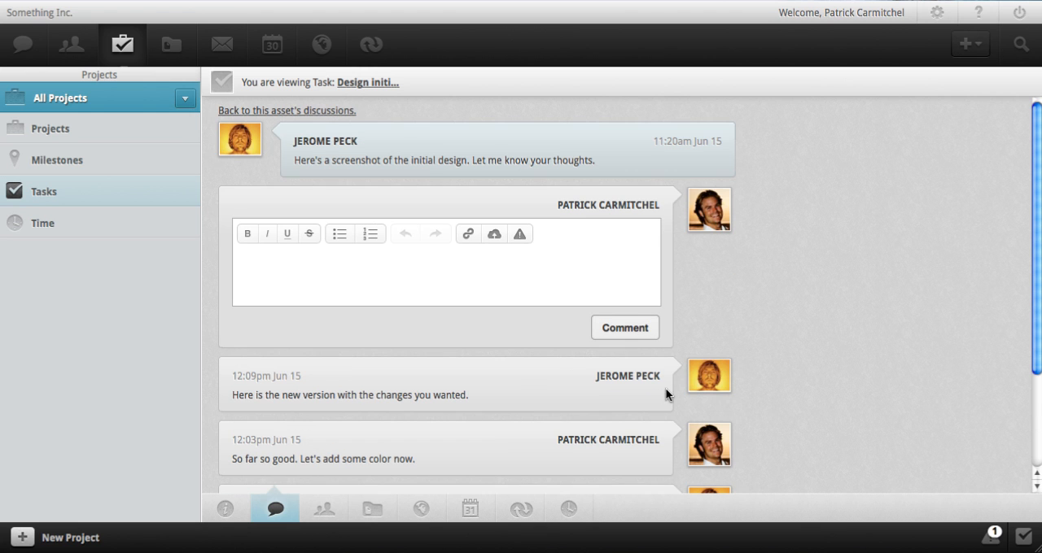
pyautogui.write('Thanks')
pyautogui.write(' a bunc')
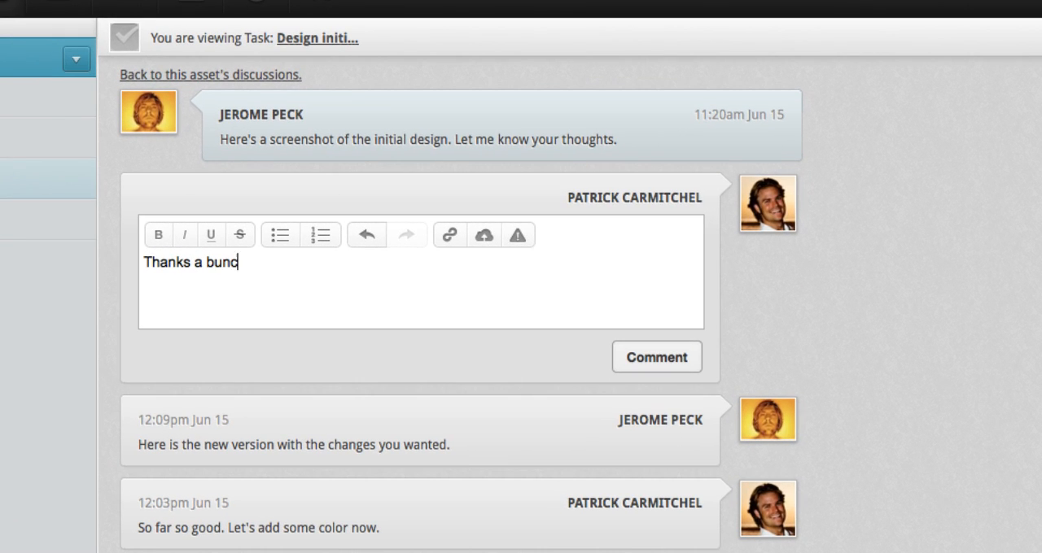
pyautogui.write('h! Looks Perfect!')
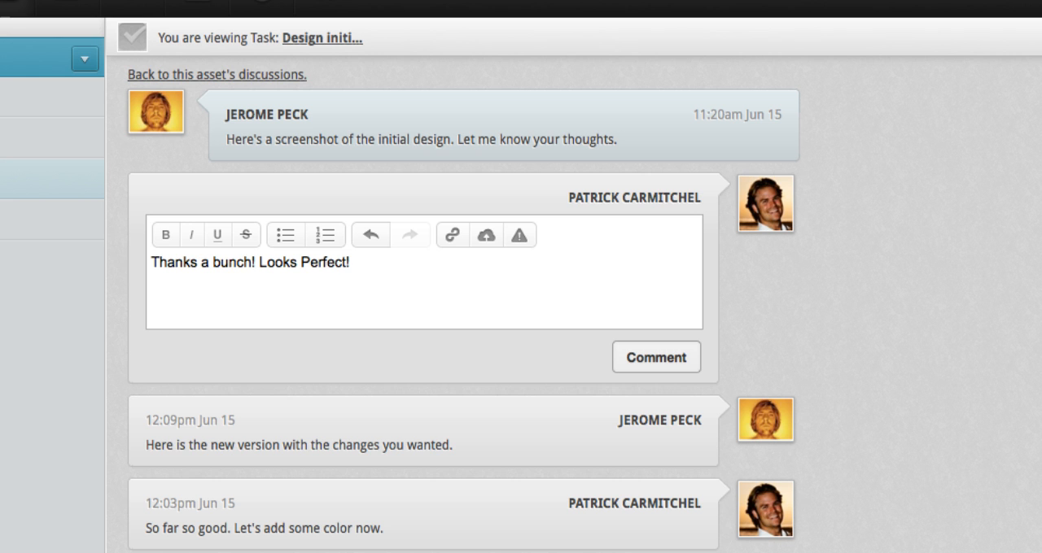
pyautogui.click(643, 357)
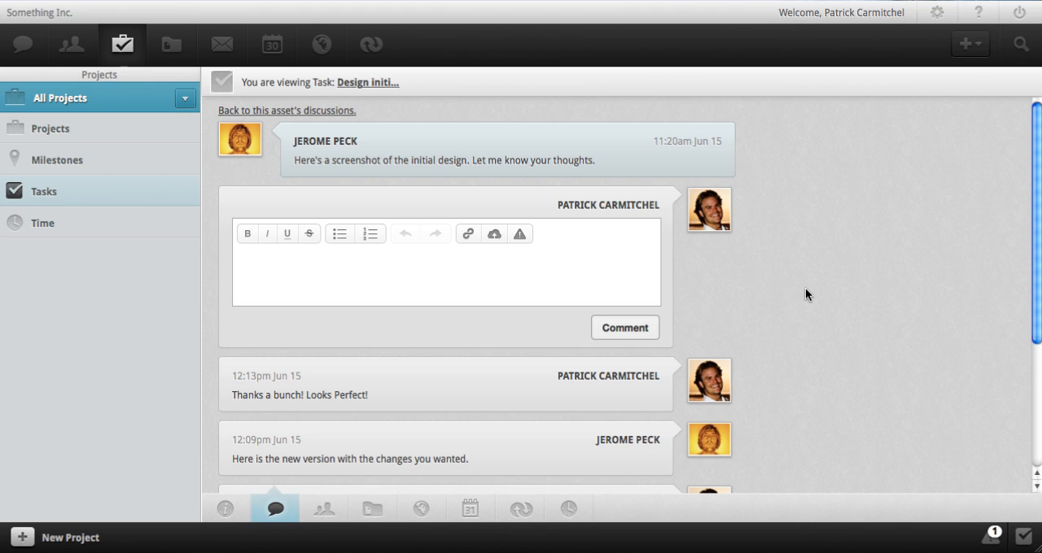
pyautogui.scroll(-5, 806, 293)
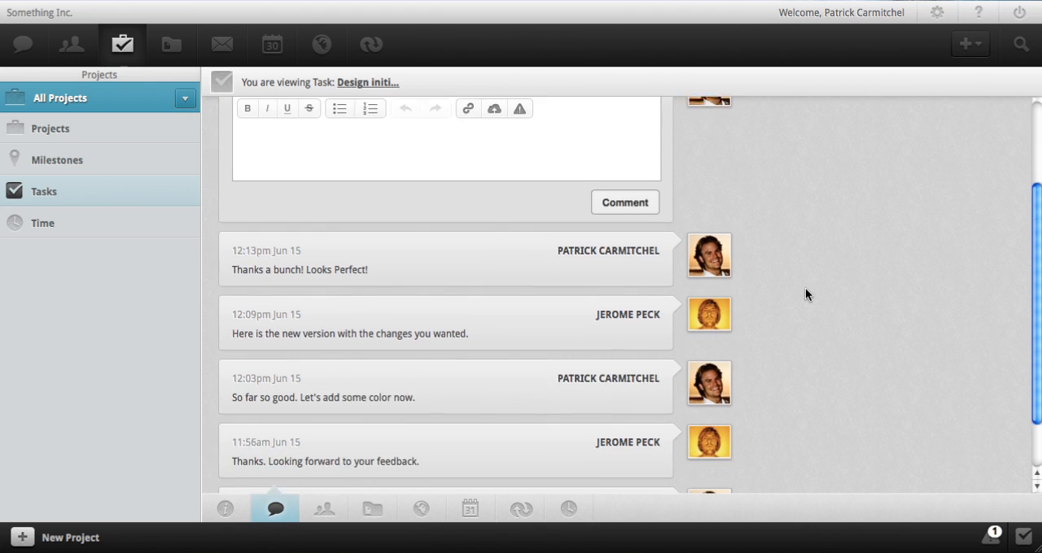
pyautogui.scroll(5, 805, 289)
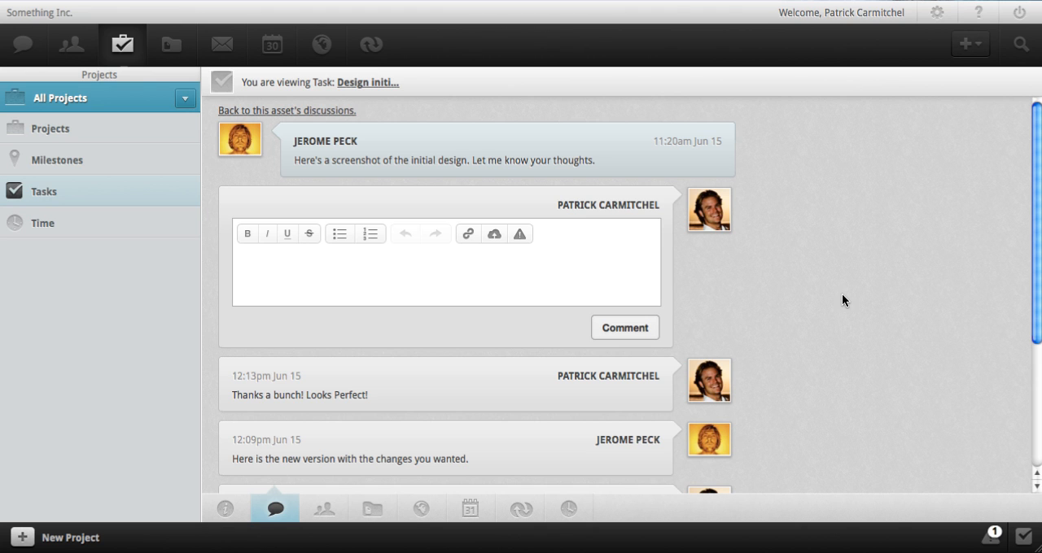
# From account settings, select the Rule drop email address for posting to the stream.
pyautogui.click(936, 13)
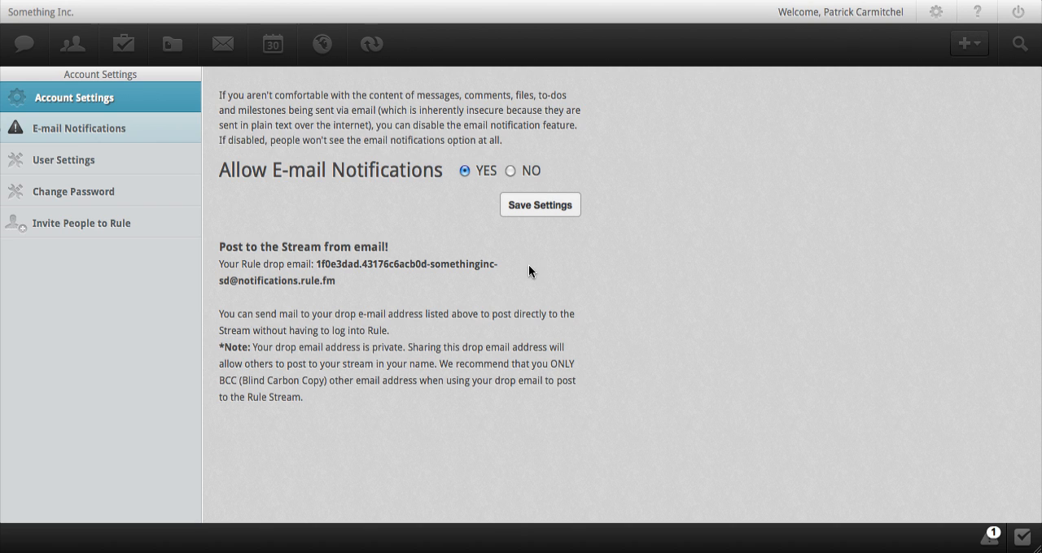
pyautogui.moveTo(342, 280); pyautogui.dragTo(315, 264)
pyautogui.hotkey('ctrl', 'c')
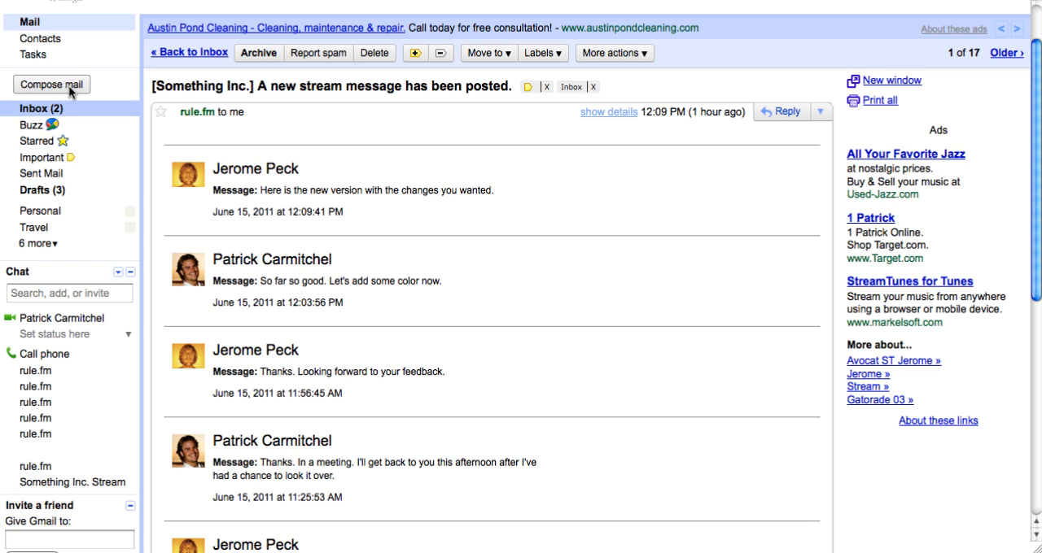
# Compose a Gmail message to the drop address, subject 'Stream', asking the team for daily updates.
pyautogui.click(69, 86)
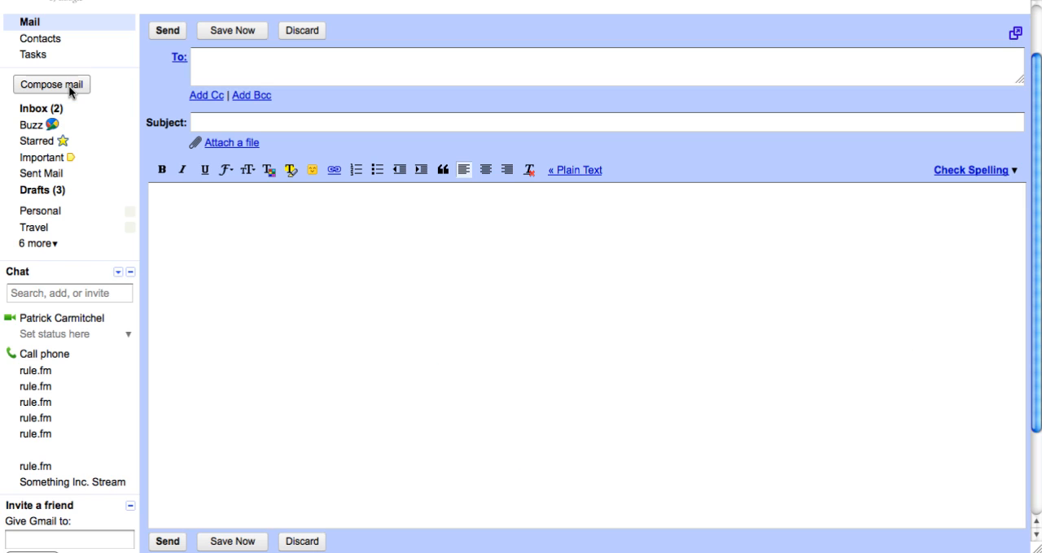
pyautogui.hotkey('ctrl', 'v')
pyautogui.press('Tab')
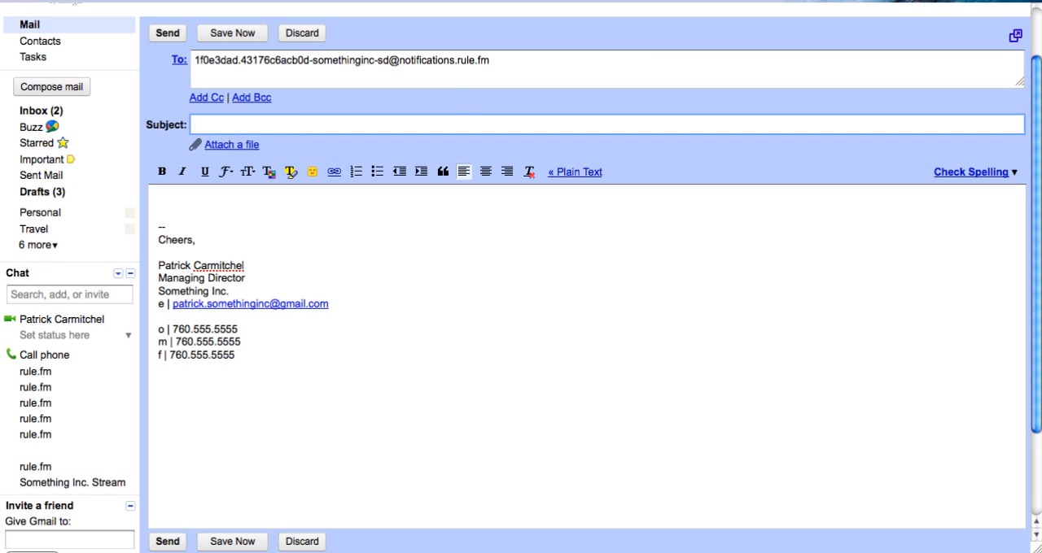
pyautogui.write('Stream')
pyautogui.press('Tab')
pyautogui.write('Good afternoon t')
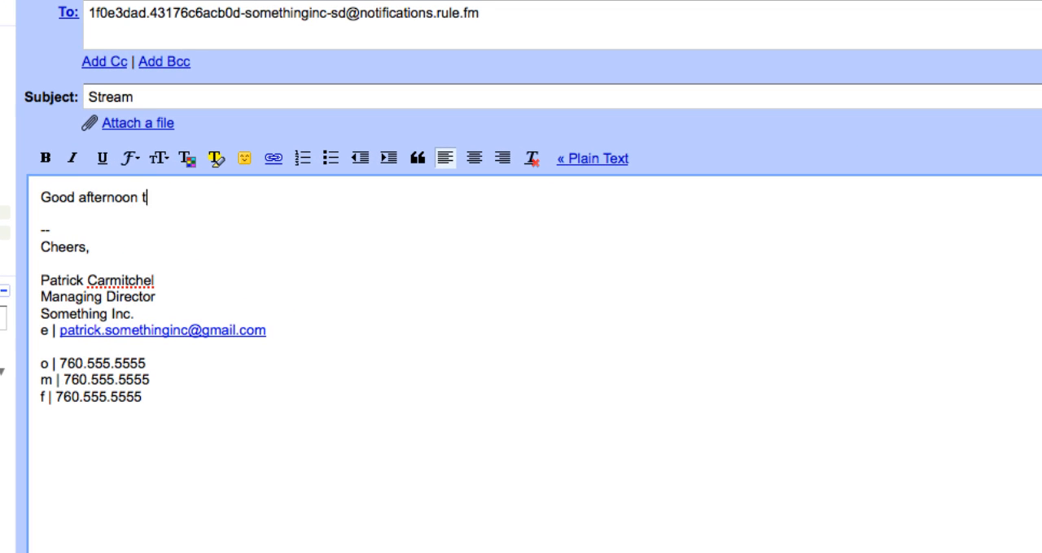
pyautogui.write("eam! I'll be in meetings al")
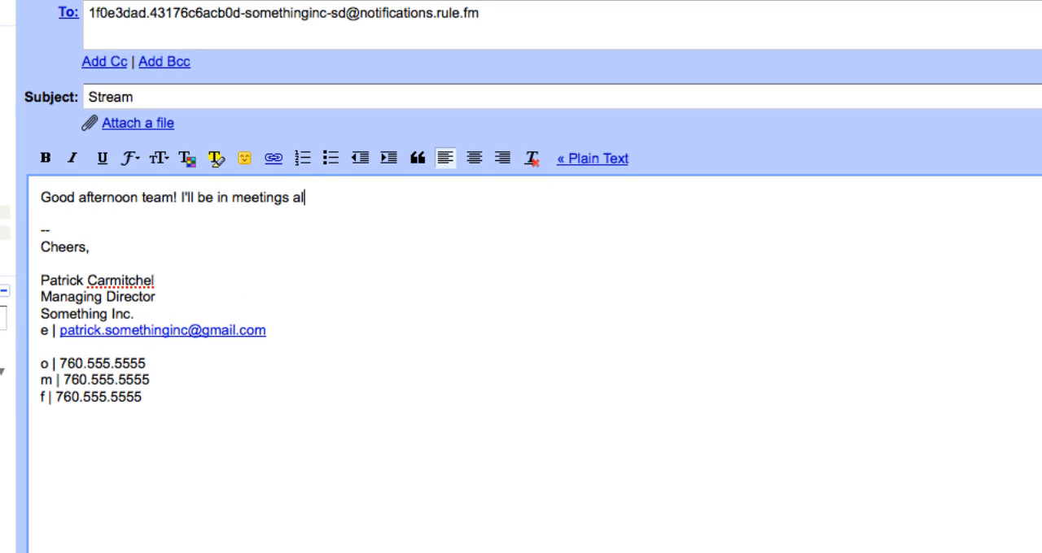
pyautogui.write('l day. Please reply to this p')
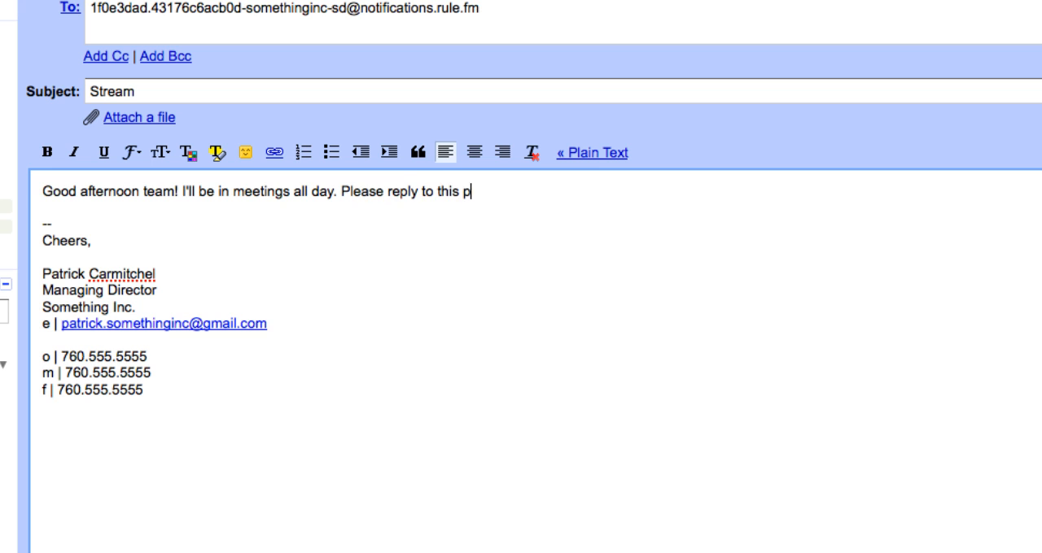
pyautogui.write('ost with your daily updates')
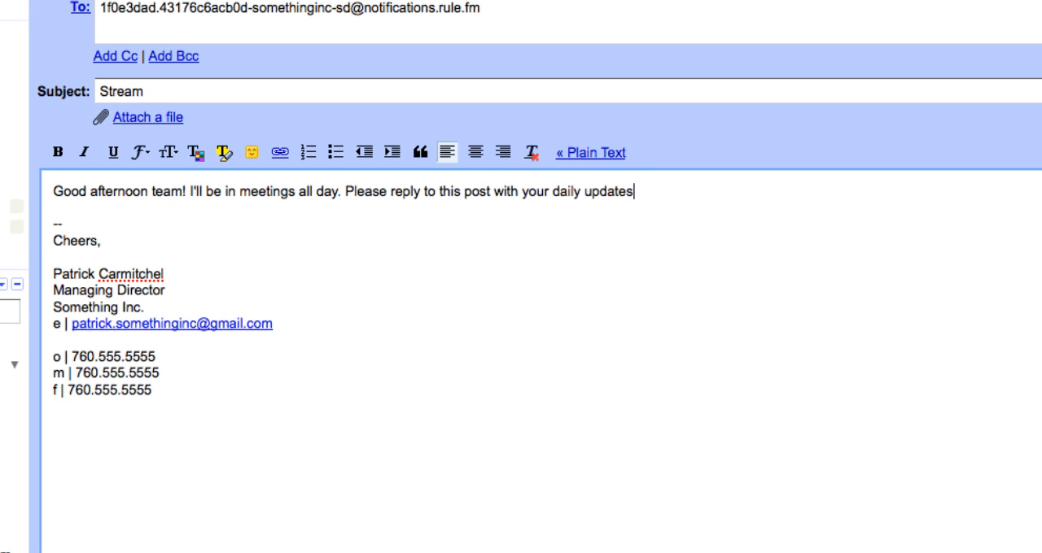
pyautogui.write('. Thanks!')
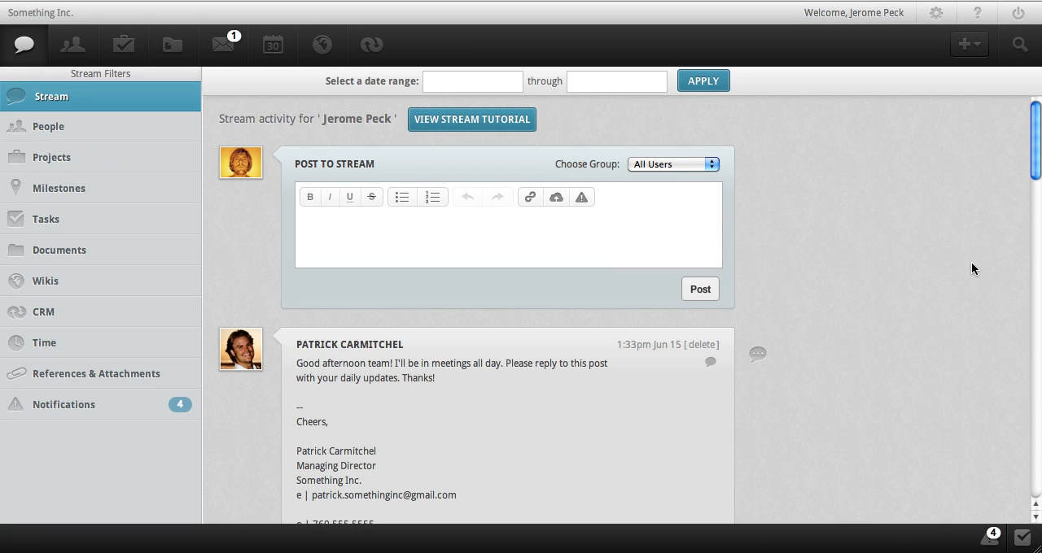
pyautogui.scroll(-3, 971, 262)
pyautogui.scroll(-2, 971, 263)
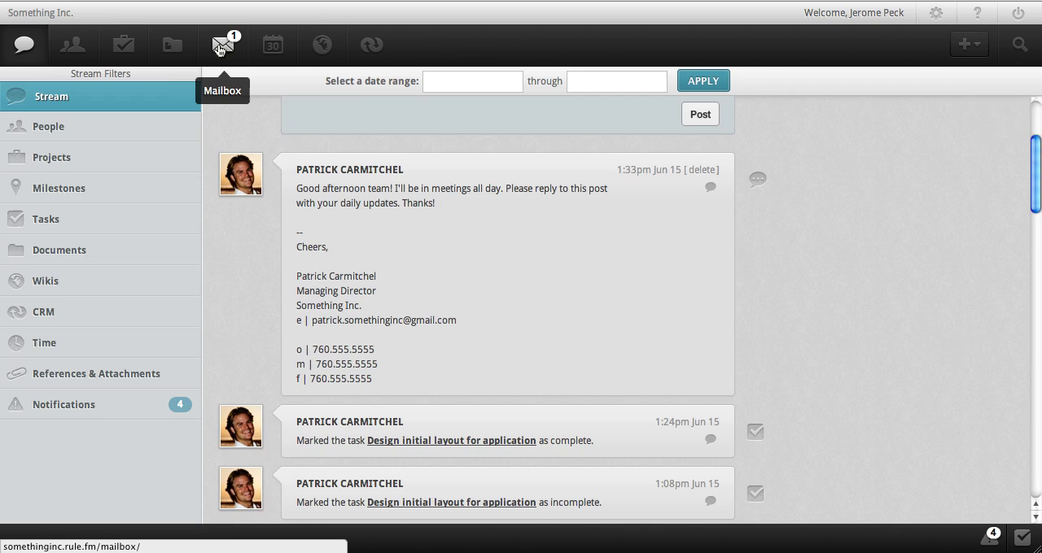
# Show the Rule.fm mailbox inbox with its five messages.
pyautogui.click(220, 47)
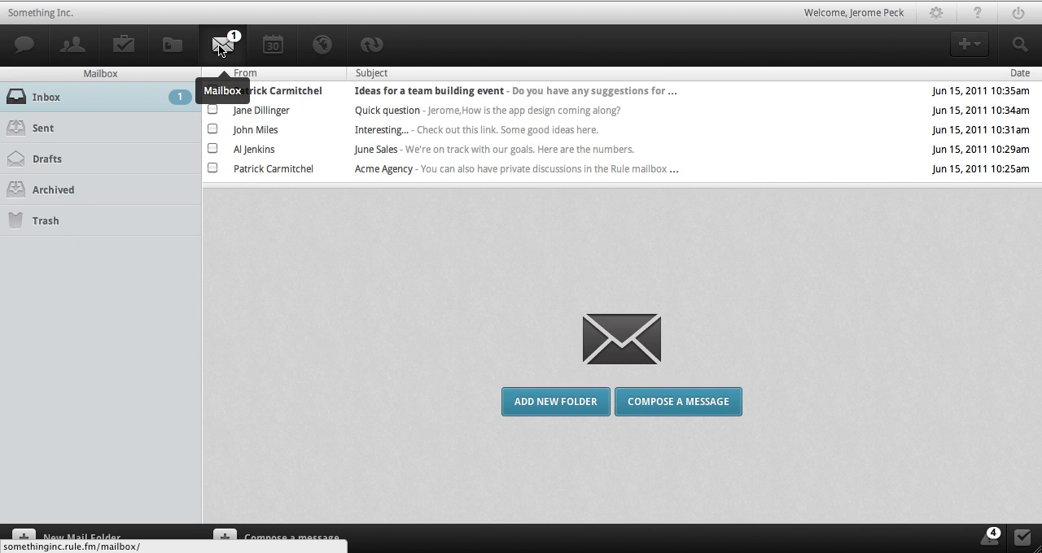